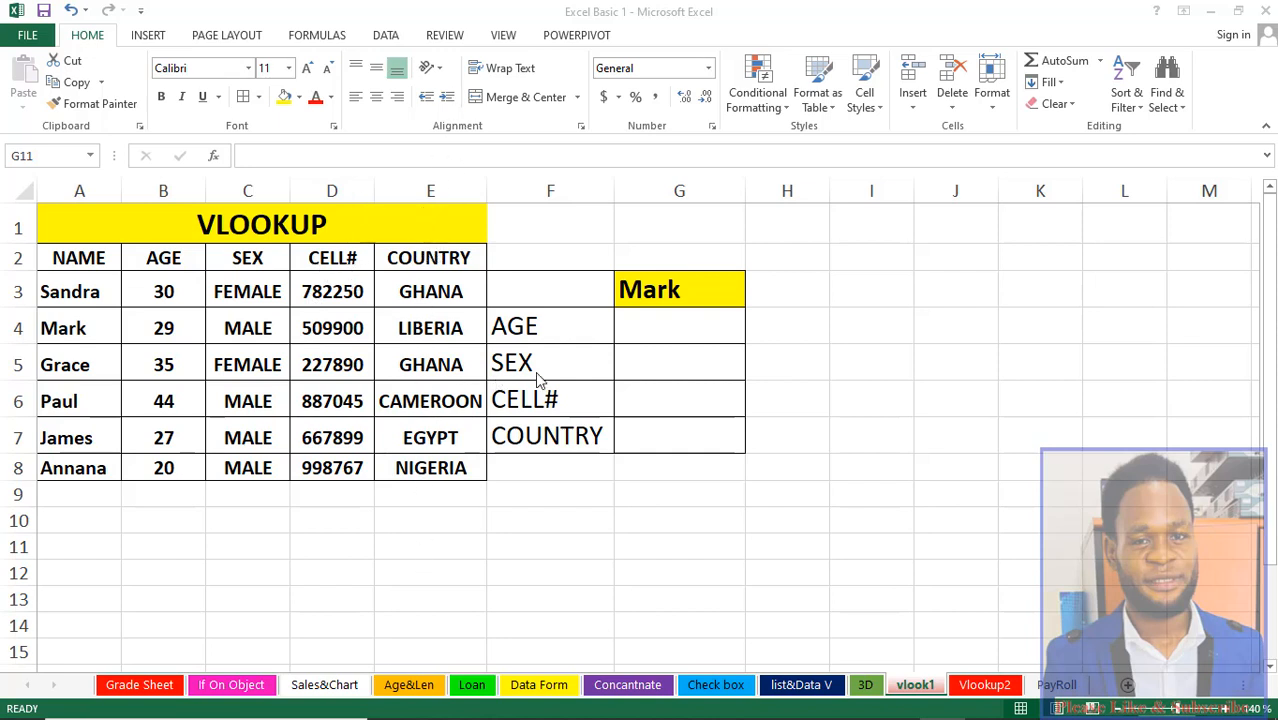
Step: Start a VLOOKUP formula in the age result cell G4 using G3 as the lookup value
left_click(652, 329)
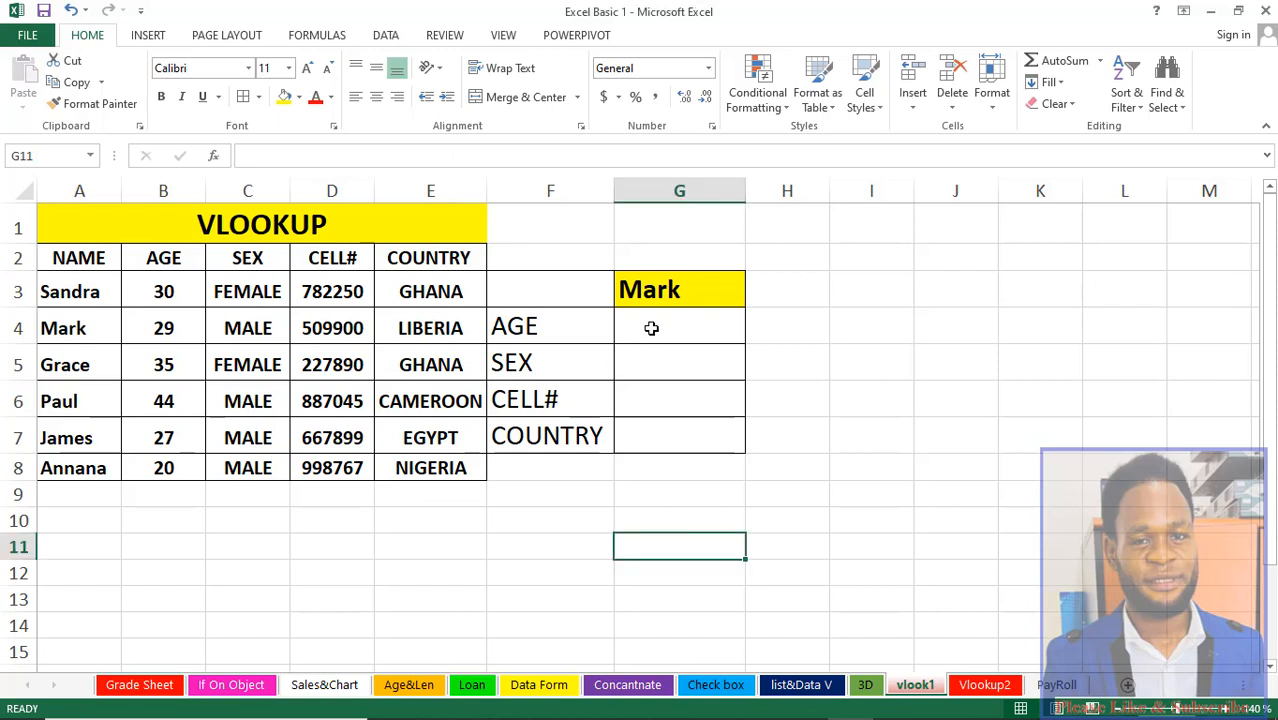
left_click(651, 328)
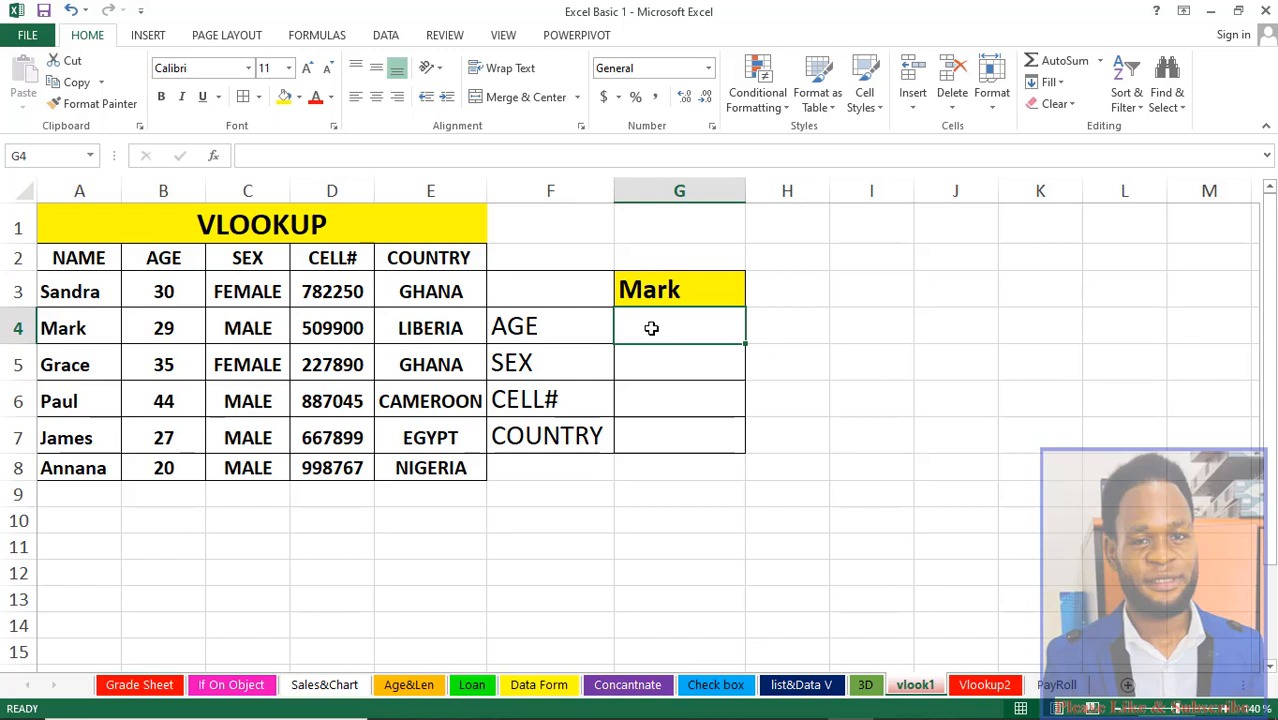
left_click(652, 286)
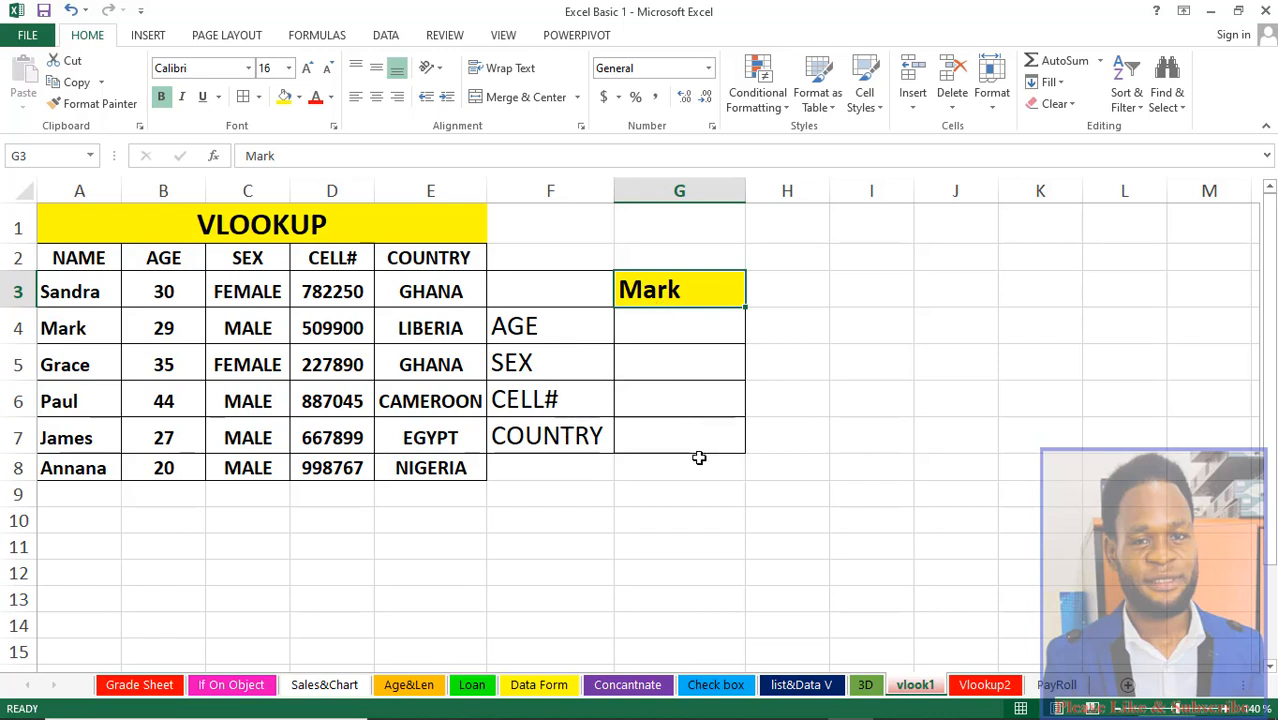
left_click(662, 326)
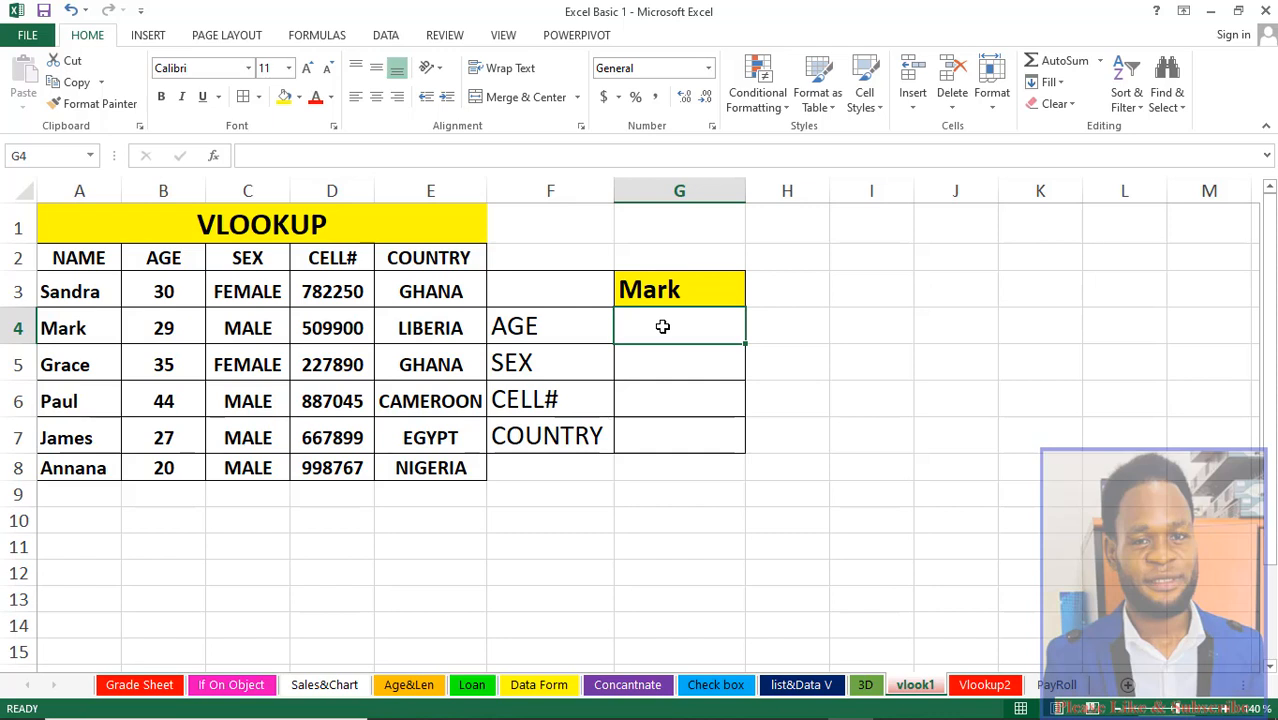
type("=")
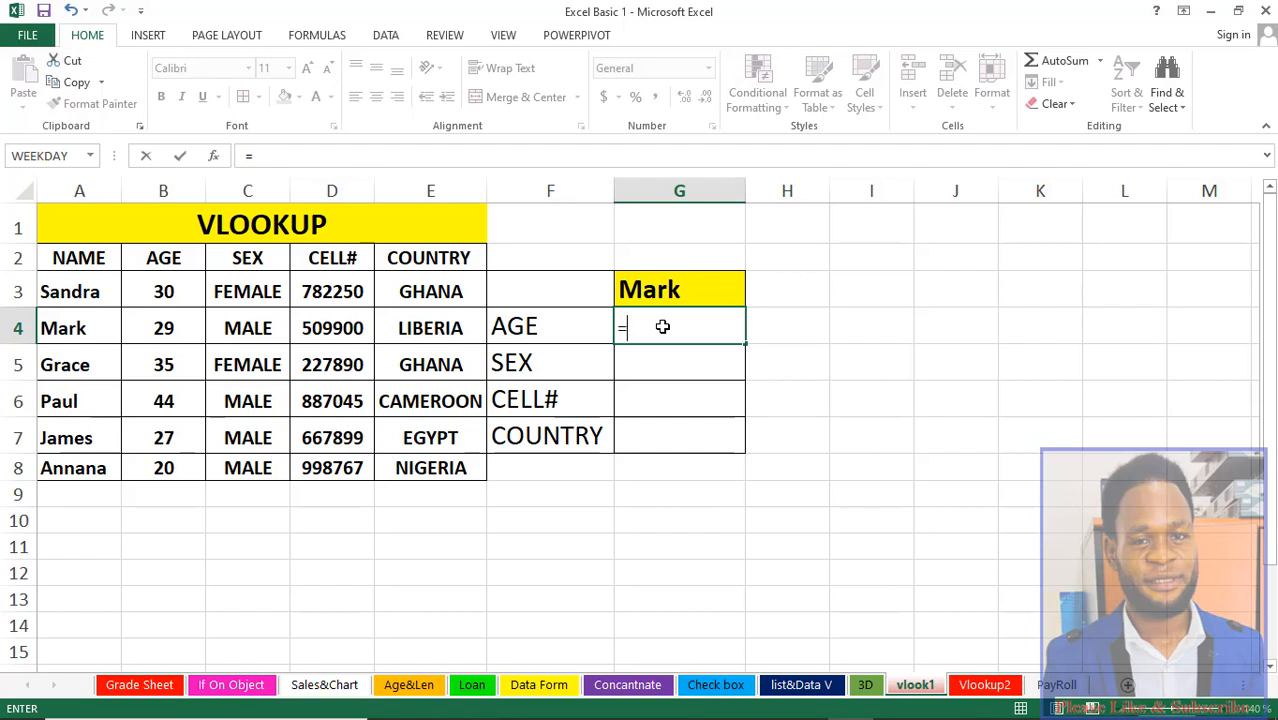
type("VL")
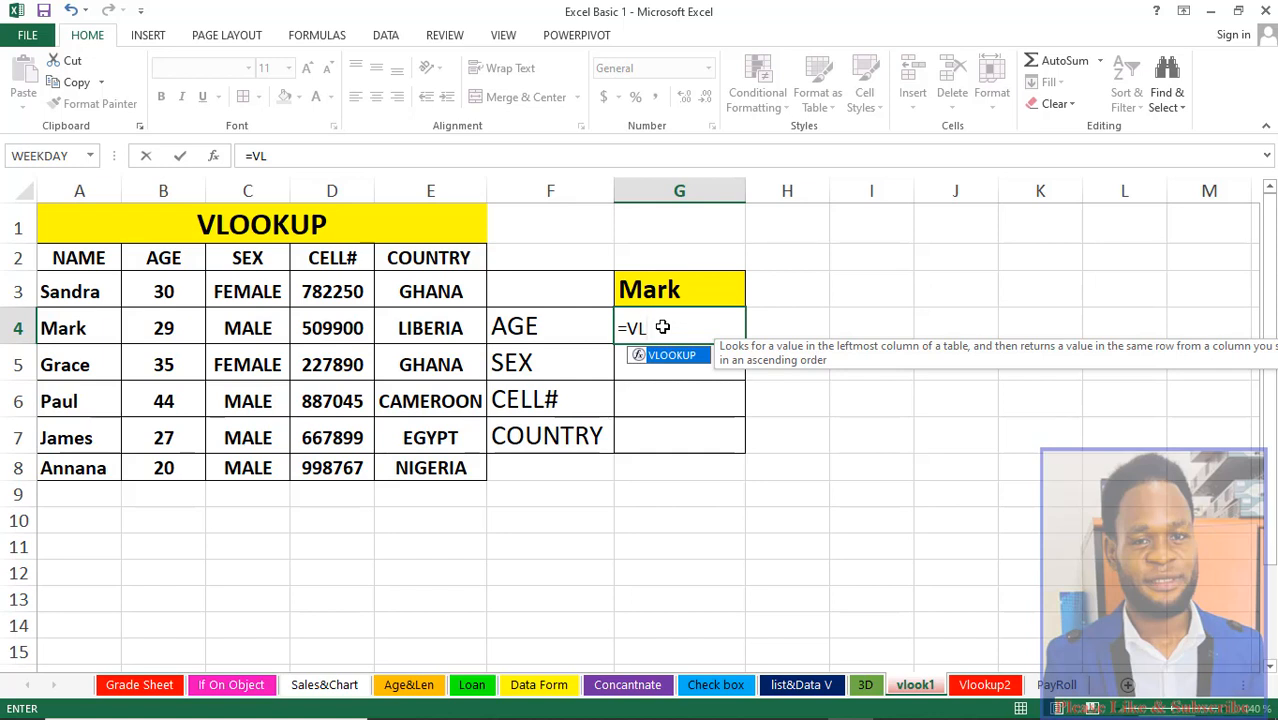
key("Tab")
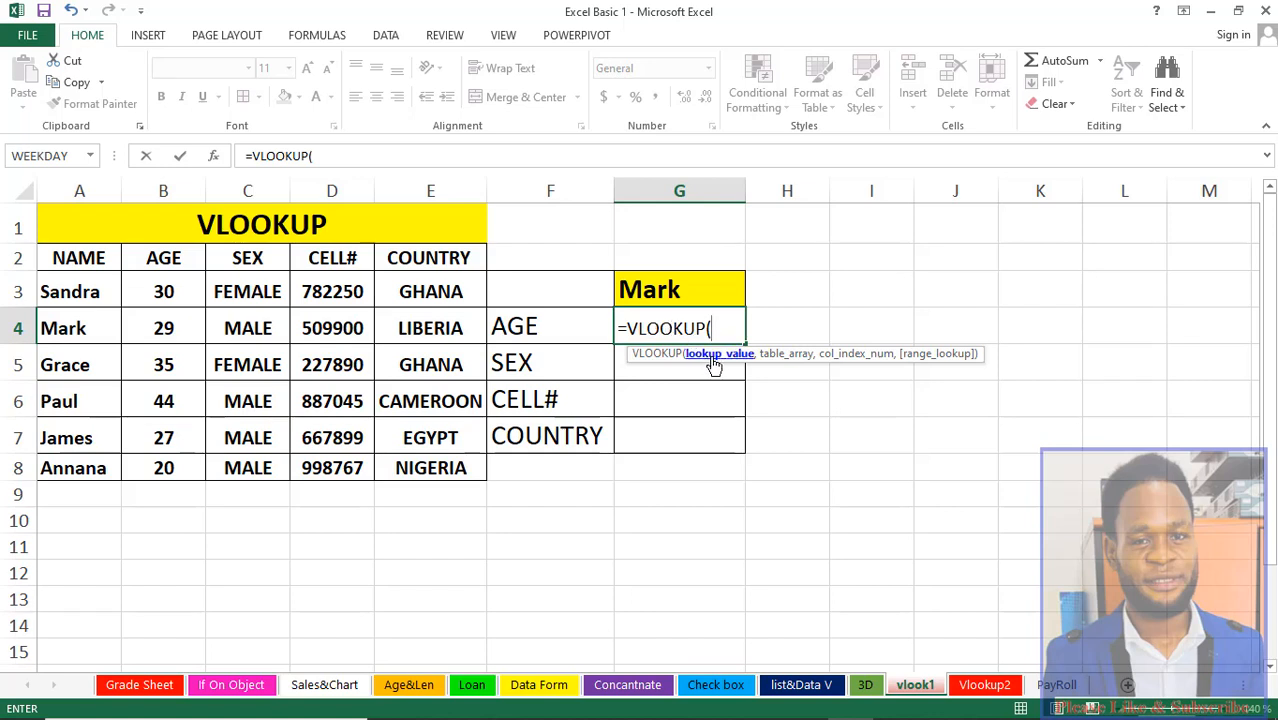
left_click(670, 287)
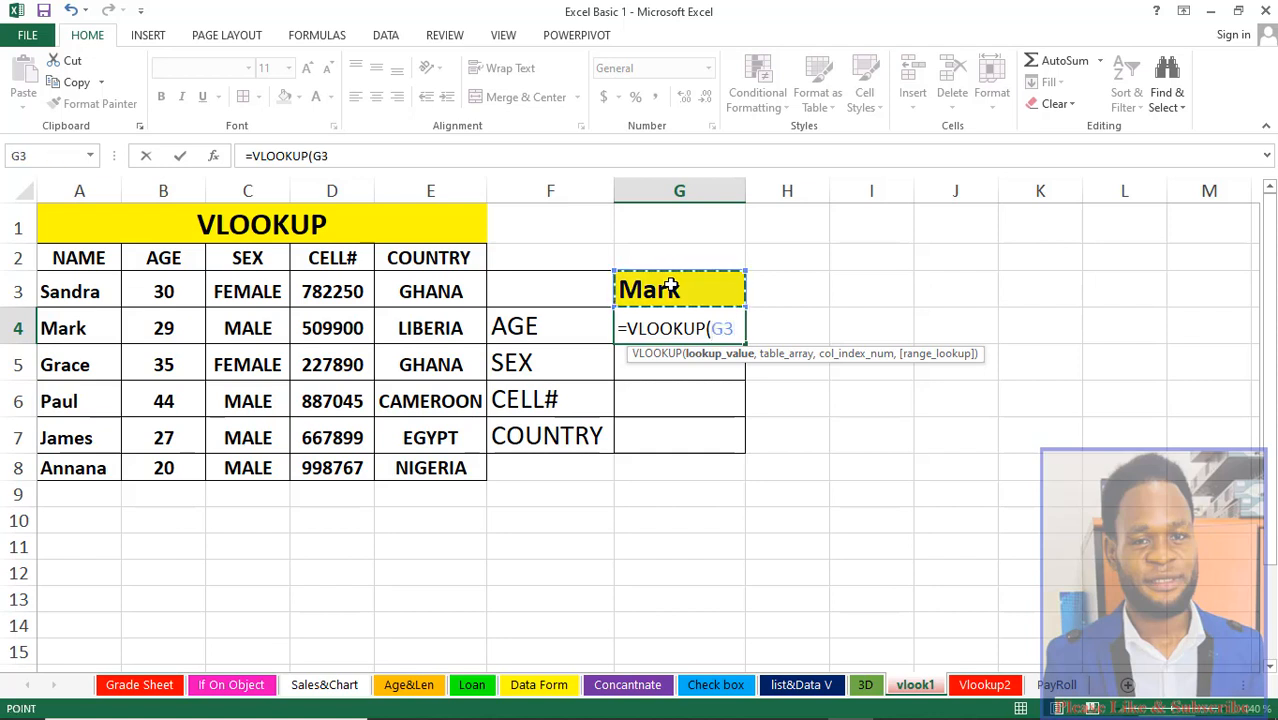
type(",")
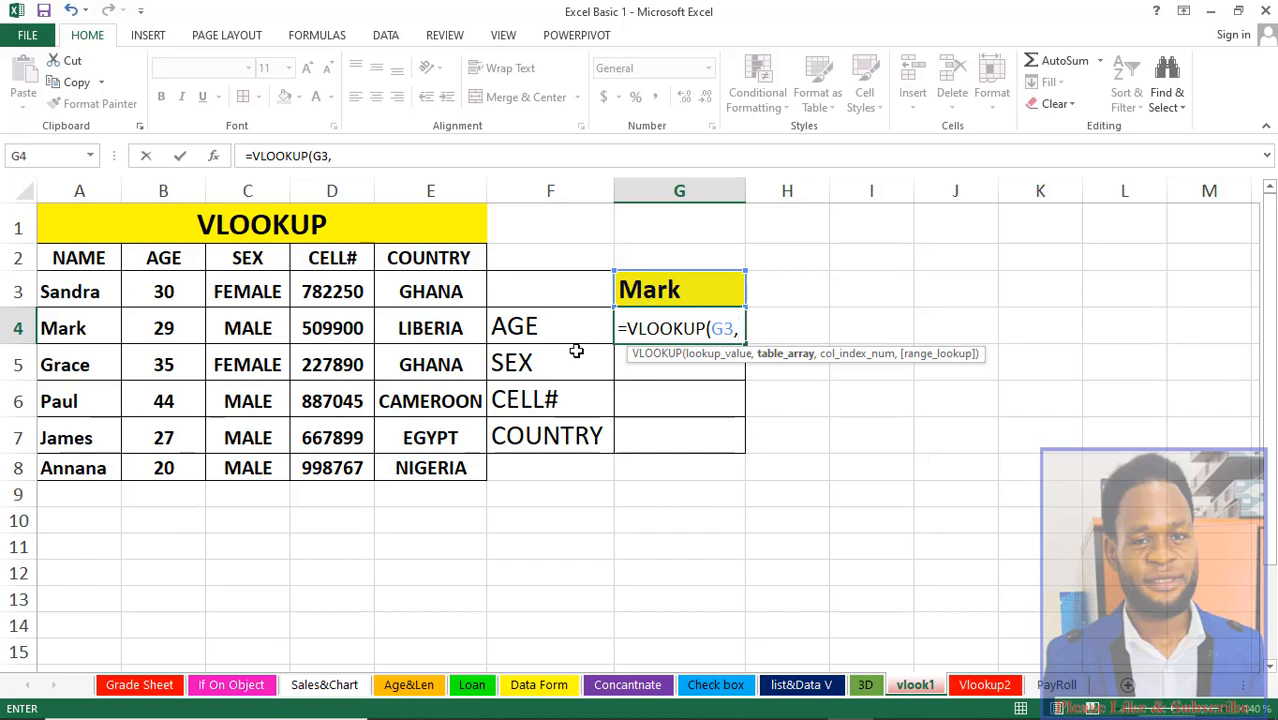
Step: Complete the formula with table range A3:E8, column index 2 and exact match 0
left_click(89, 291)
left_click_drag(89, 291, 399, 438)
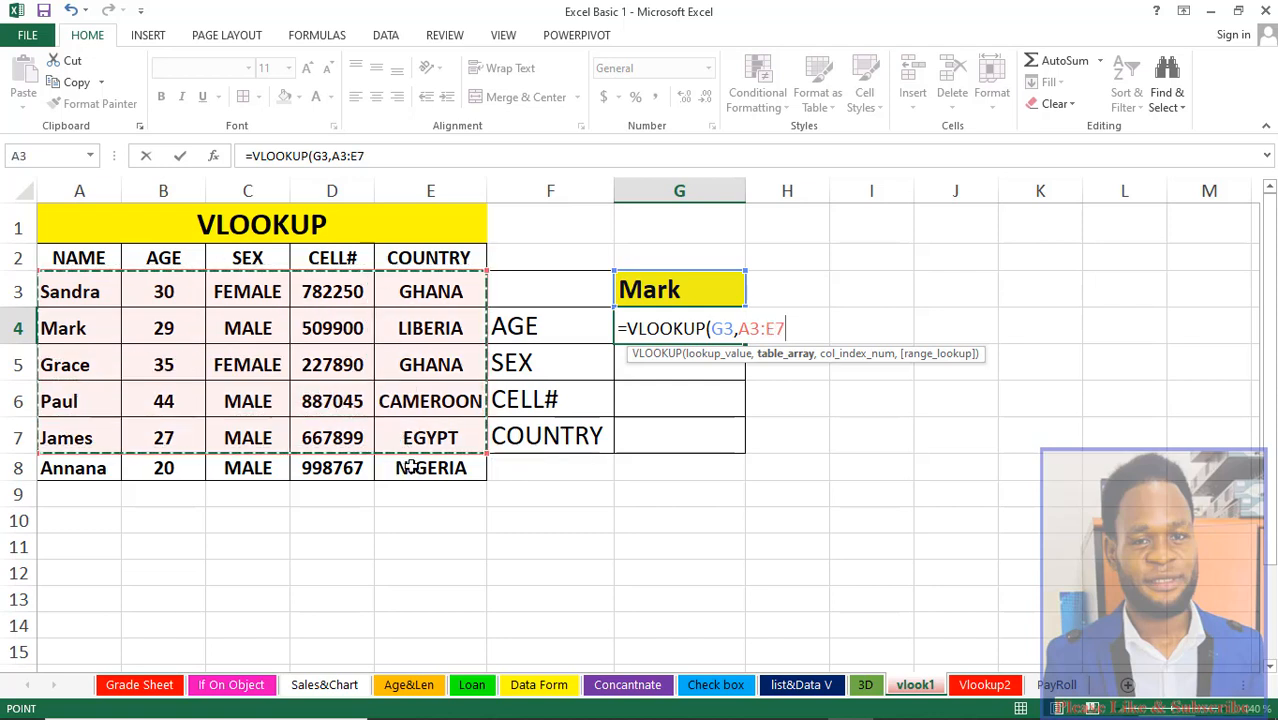
left_click(409, 467, "shift")
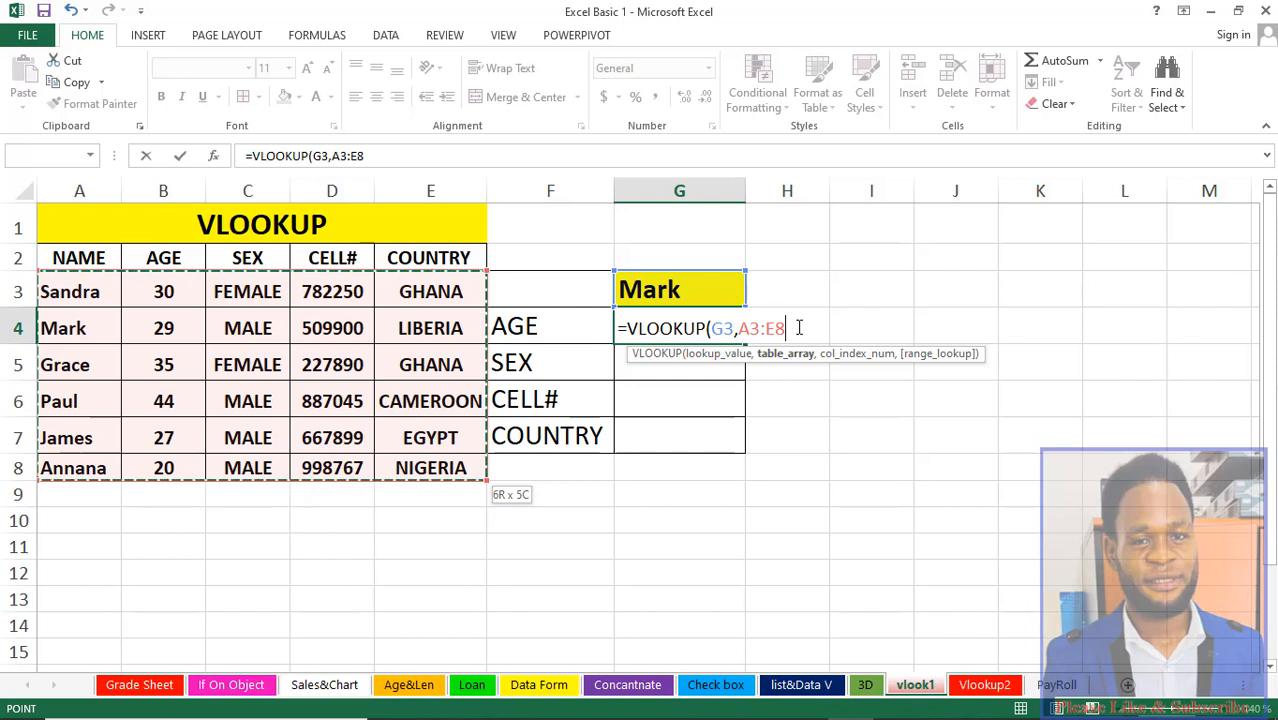
type(",")
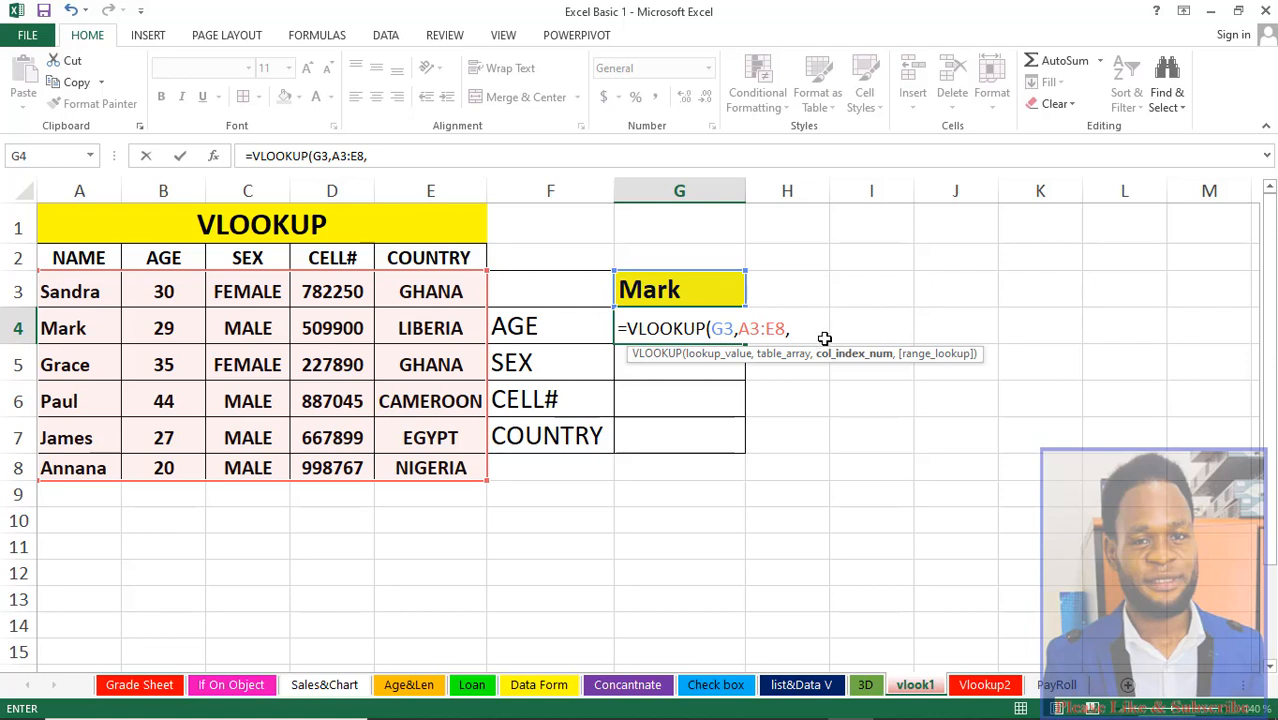
type("2")
type(",0")
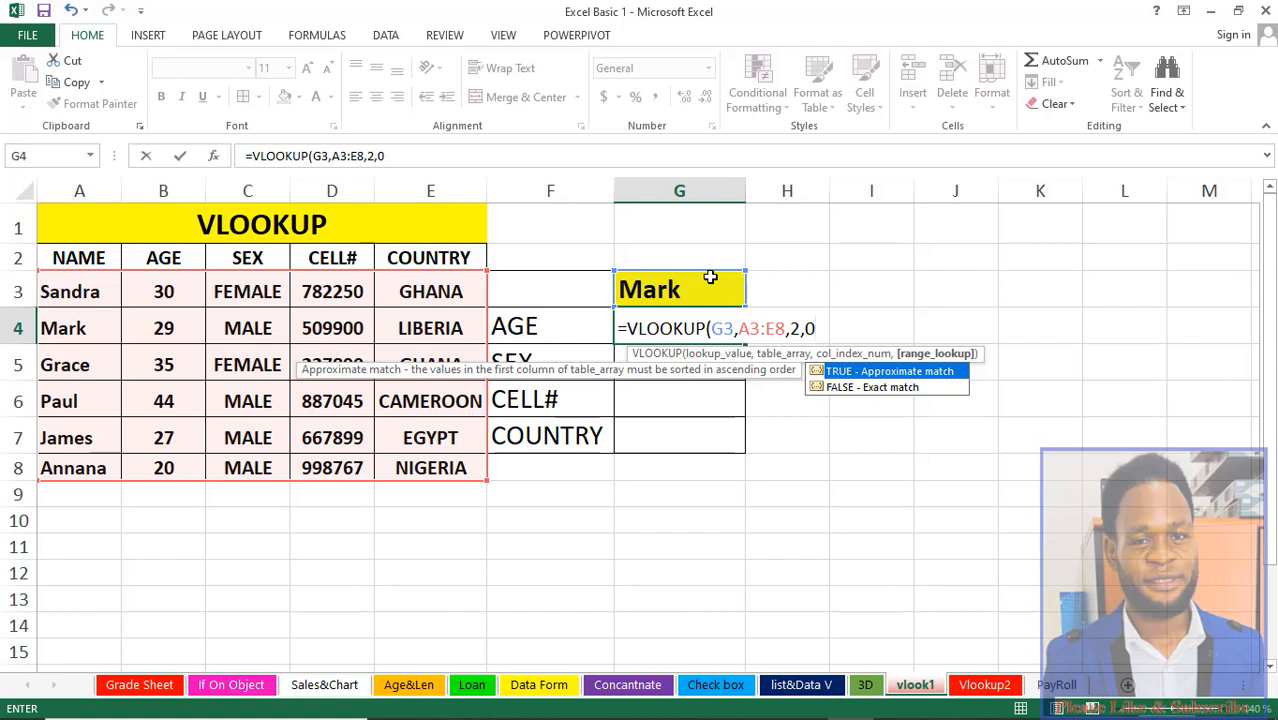
type(")")
key("Return")
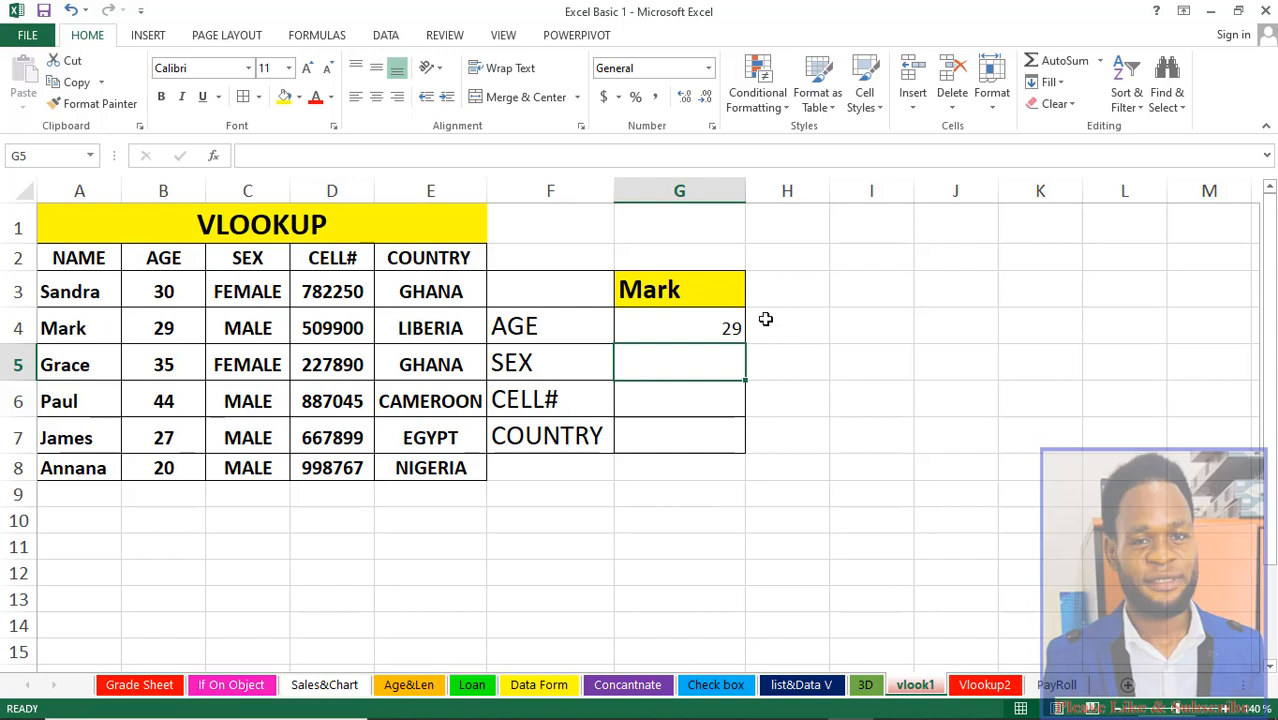
Step: Replace the lookup name in G3 with the name of the person listed in row 5 of the table
left_click(692, 294)
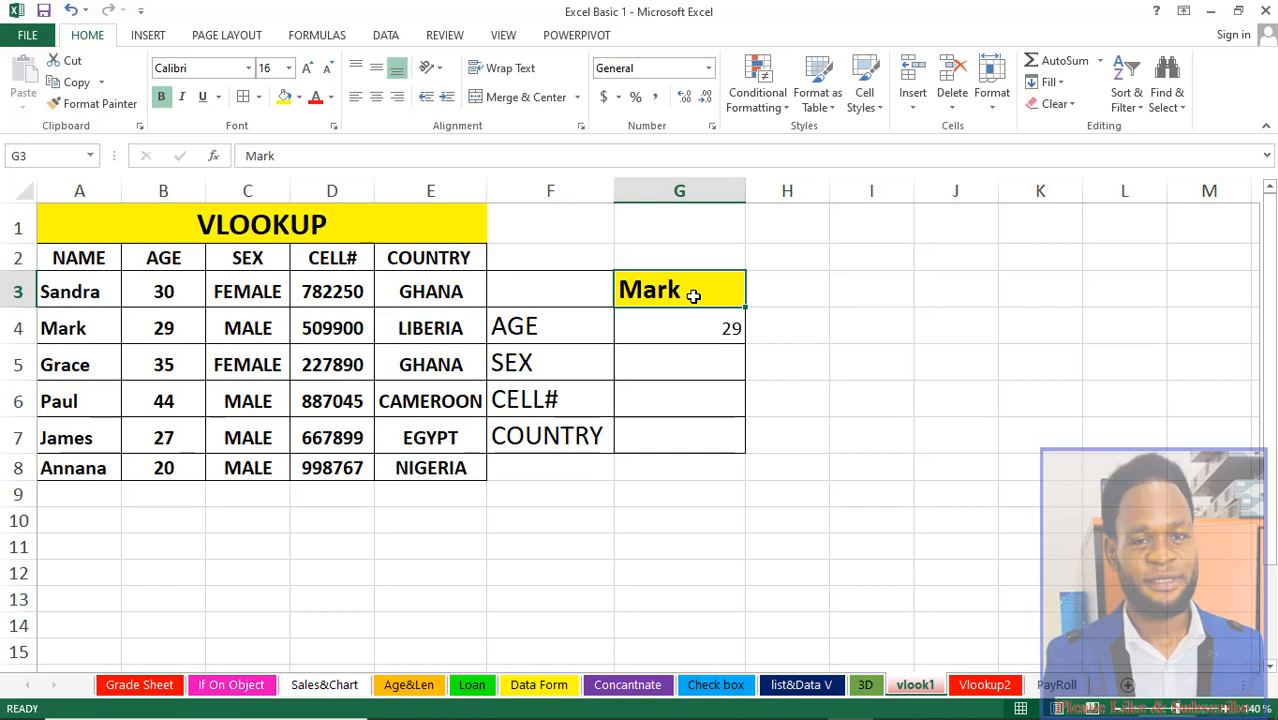
type("gRACE")
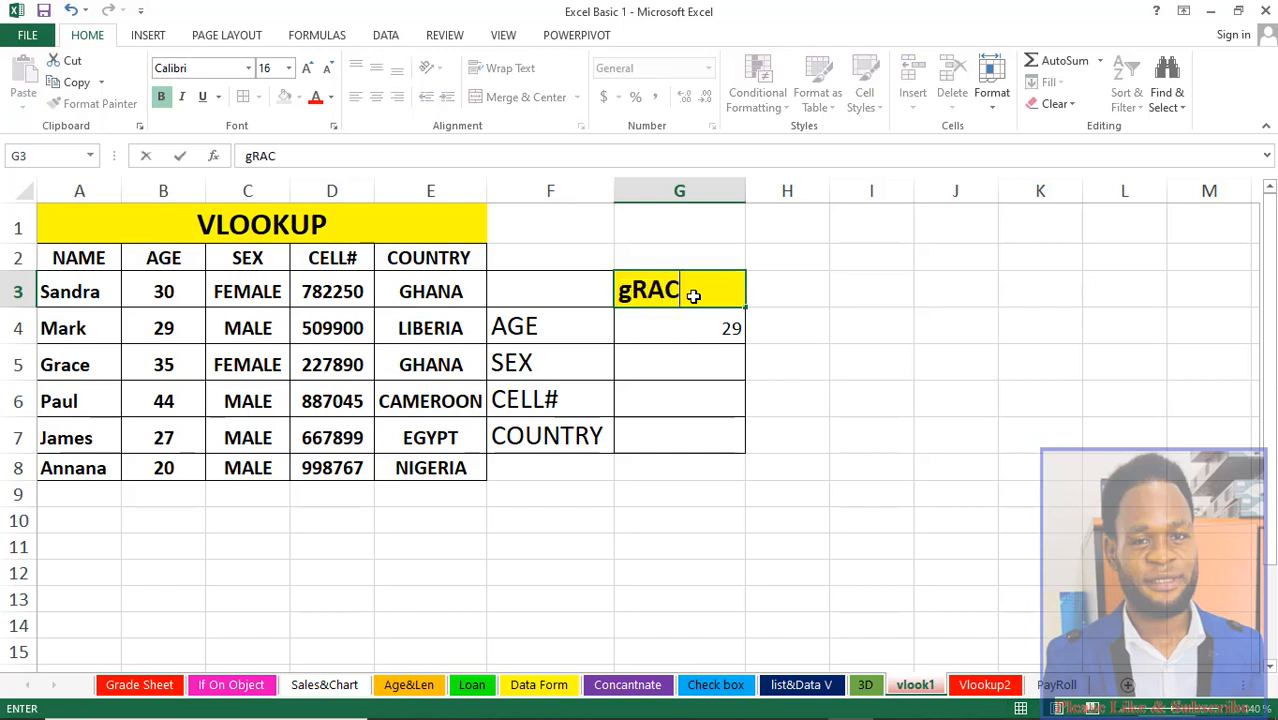
key("BackSpace")
key("BackSpace")
key("BackSpace")
key("BackSpace")
key("BackSpace")
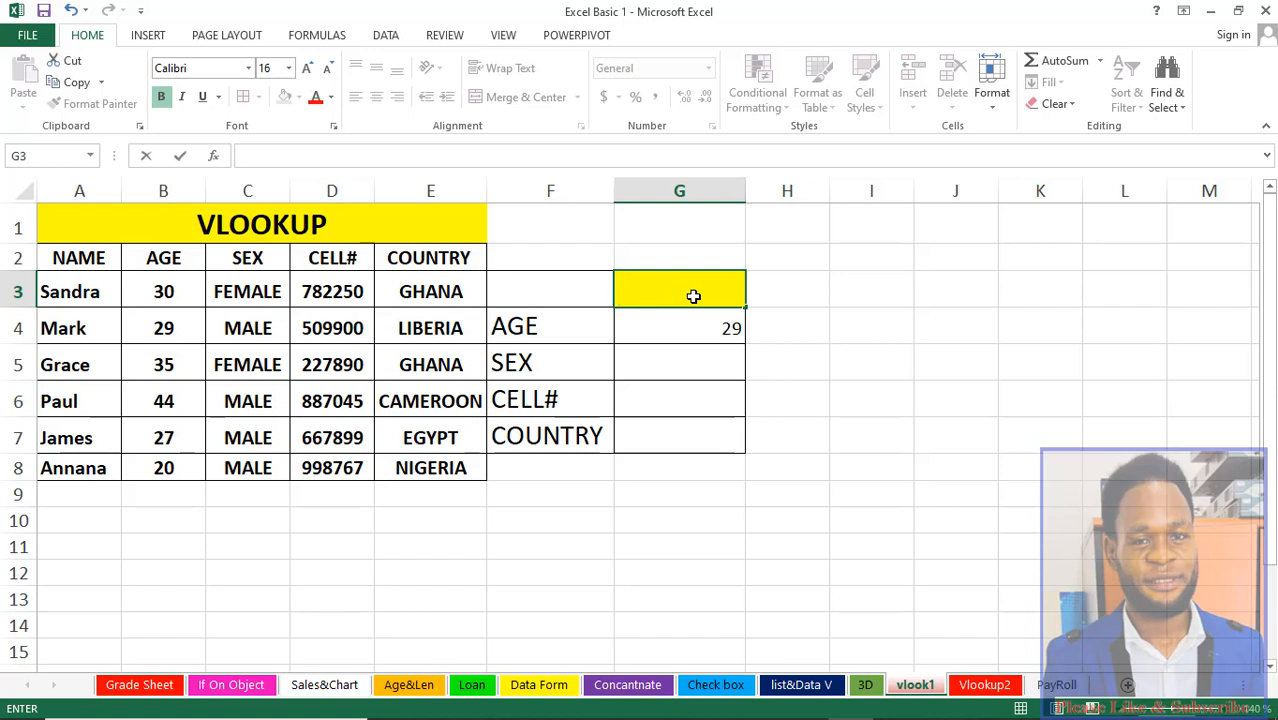
type("Grace")
key("Return")
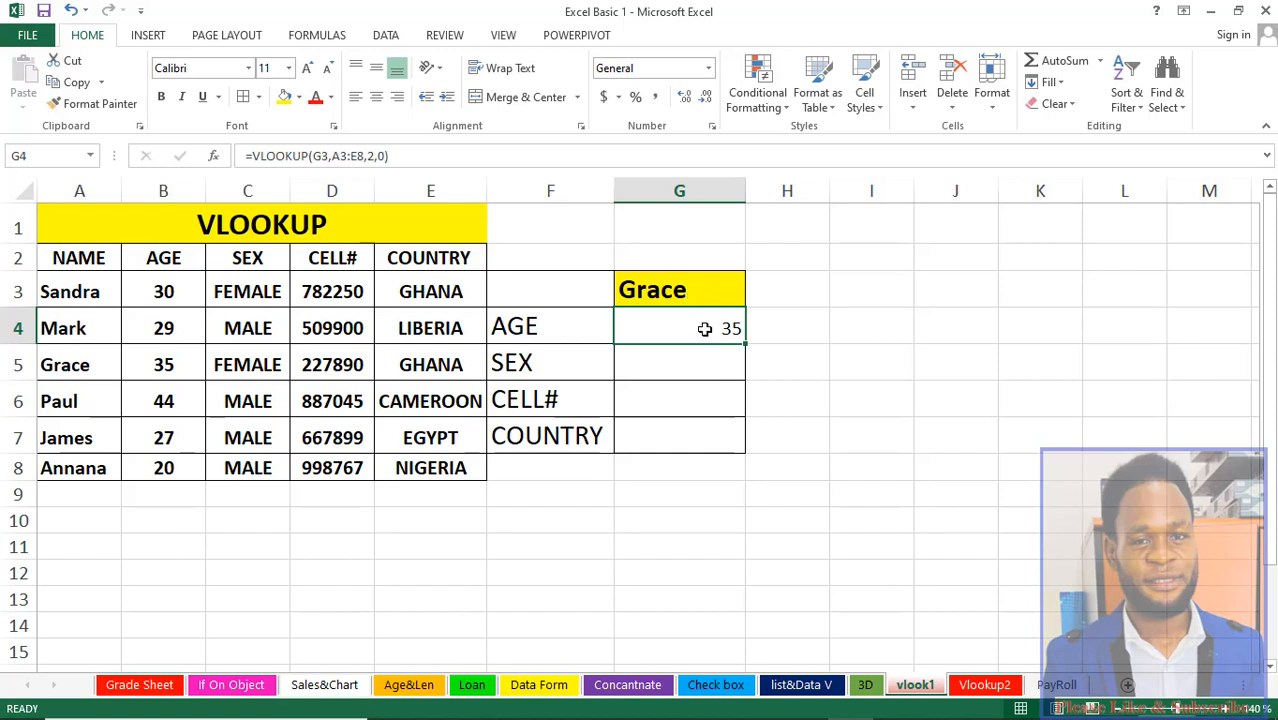
Step: Start a VLOOKUP formula in the sex result cell G5 using G3 as the lookup value
left_click(88, 364)
left_click(158, 364)
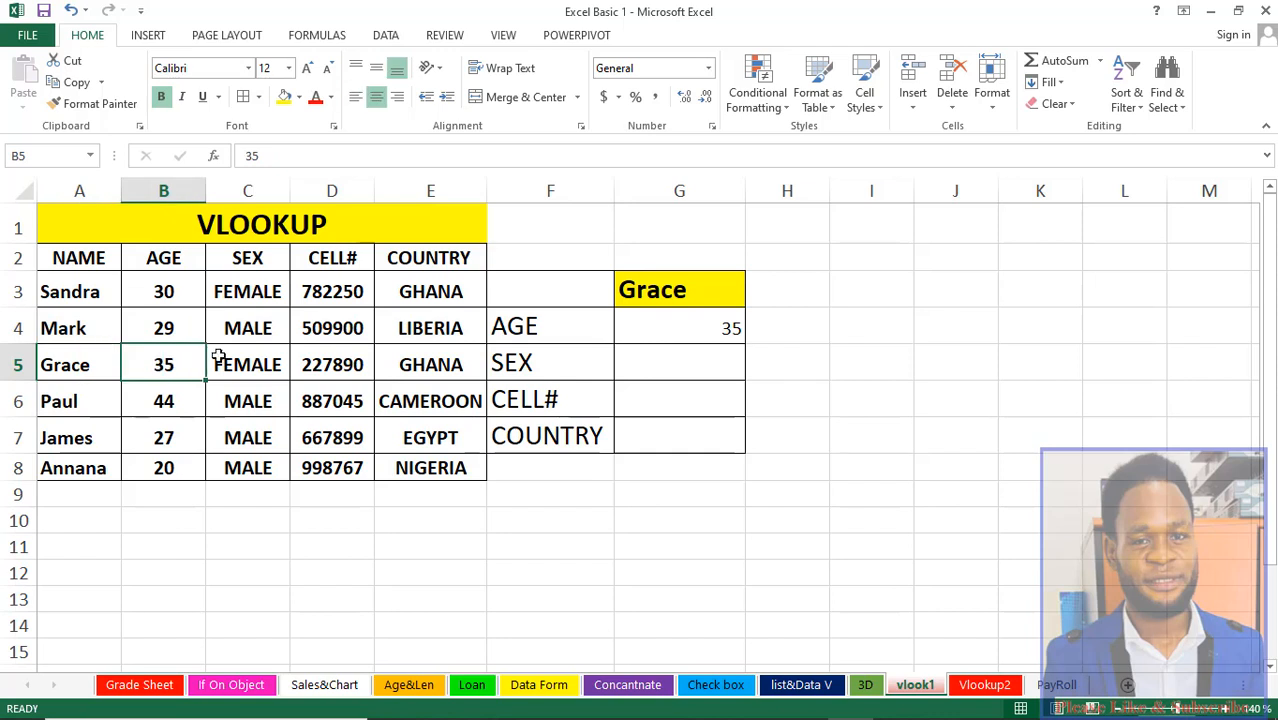
left_click(676, 342)
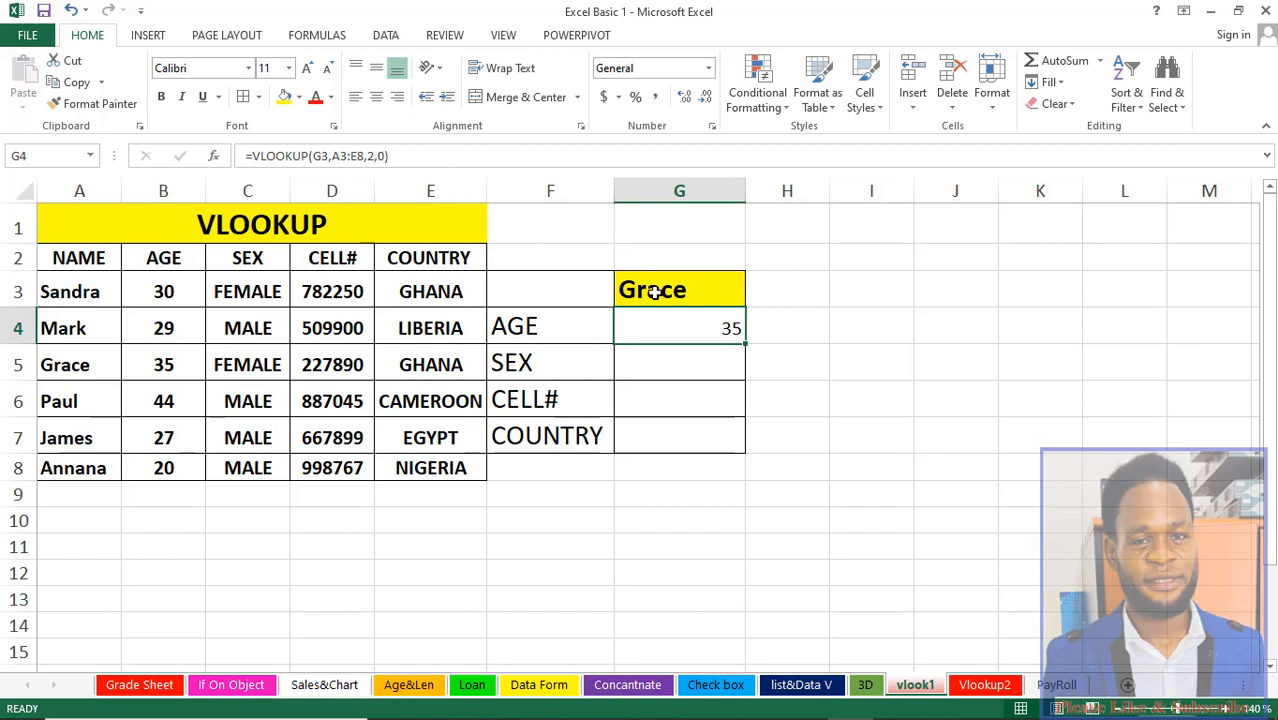
left_click(677, 364)
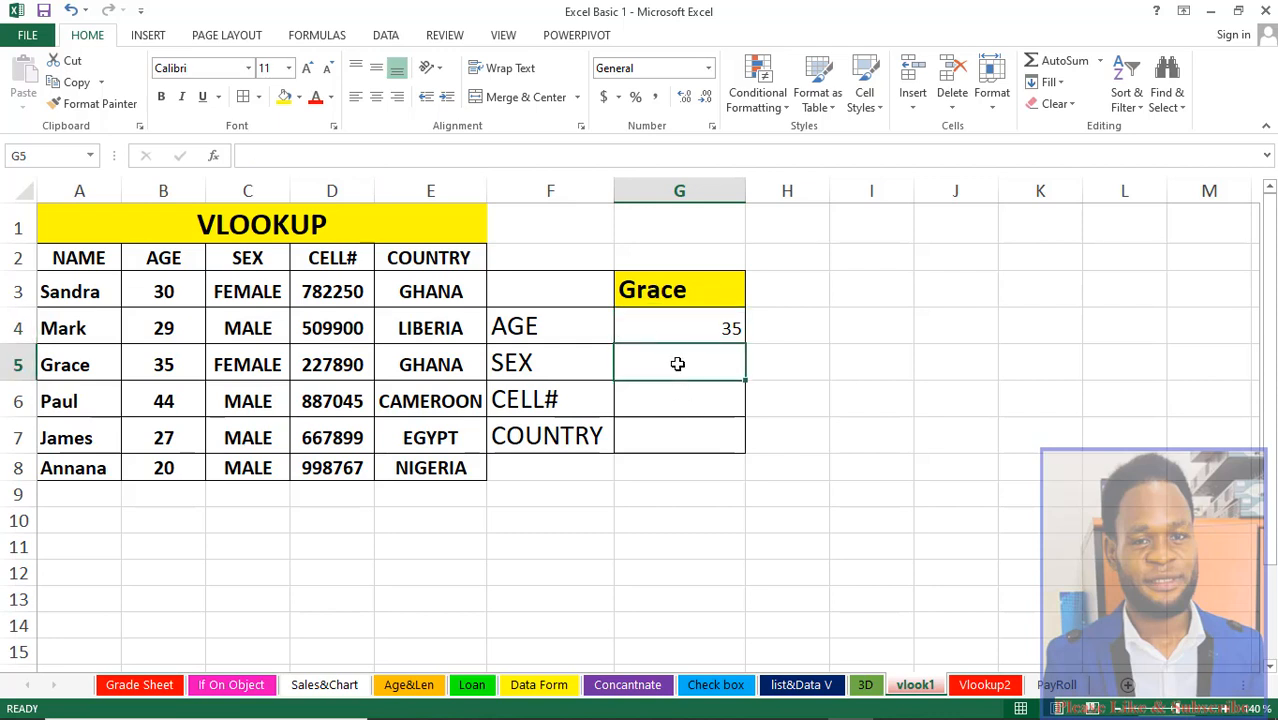
type("=")
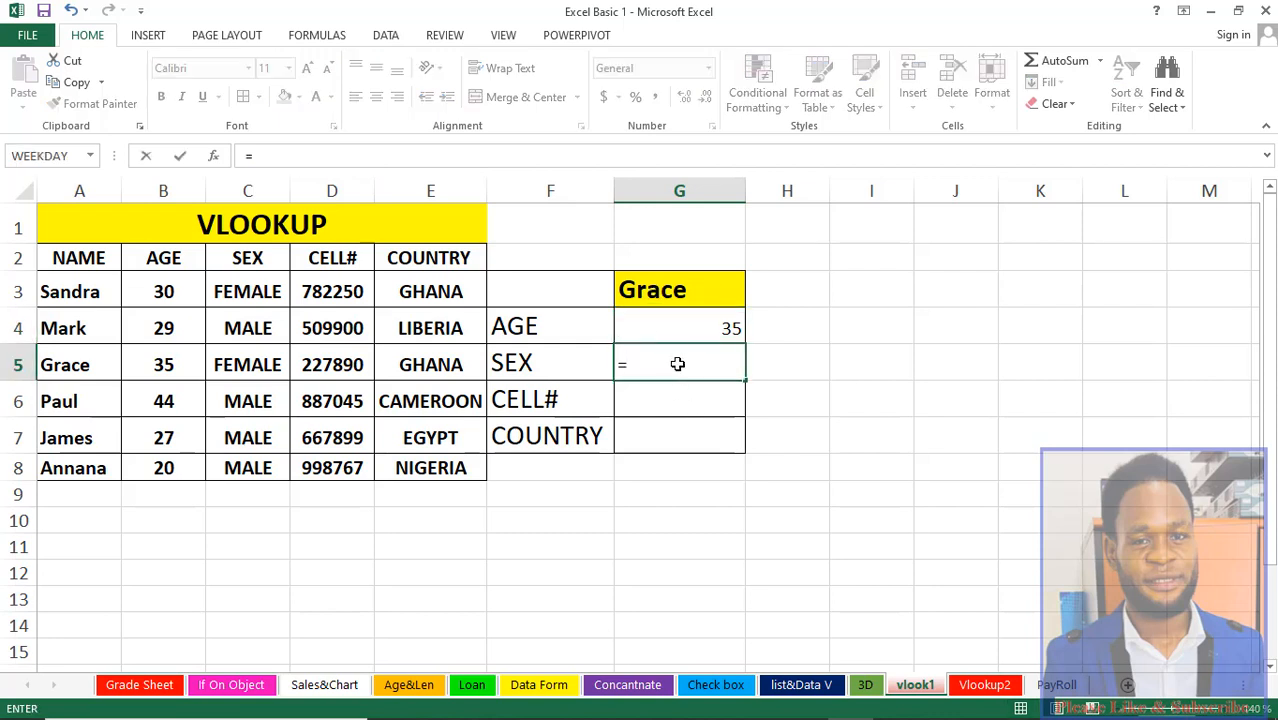
type("vl")
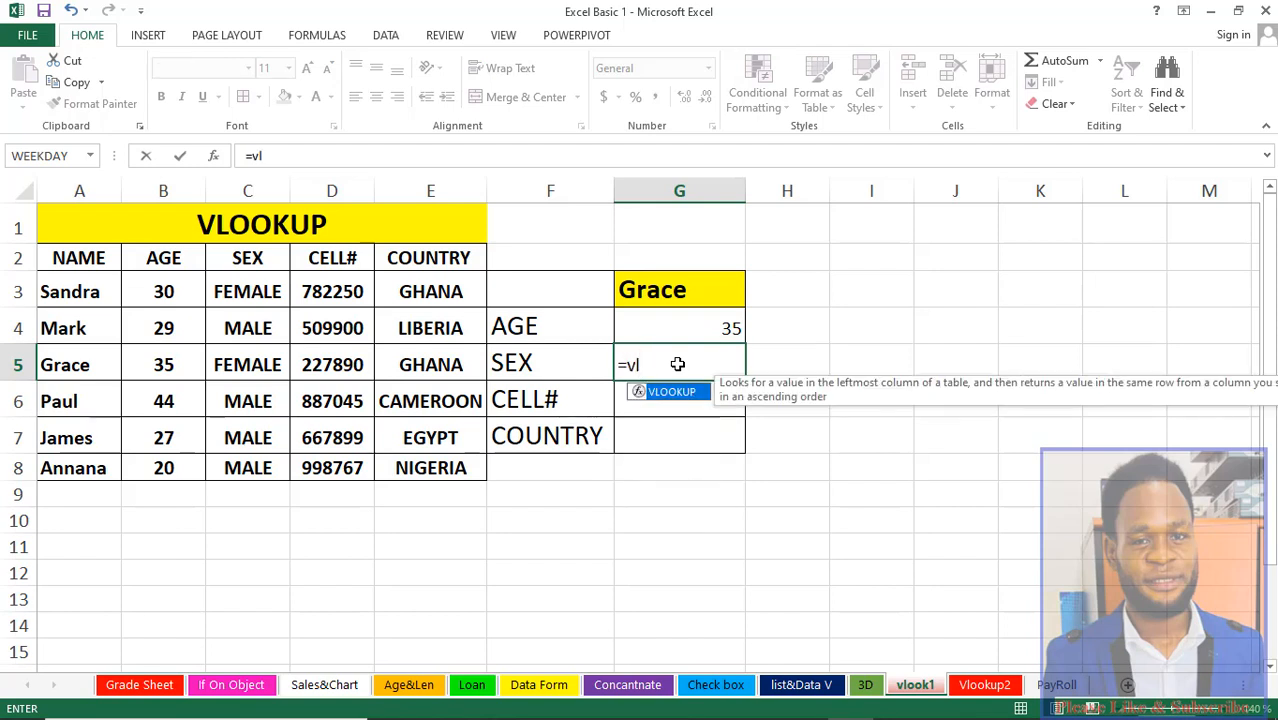
key("Tab")
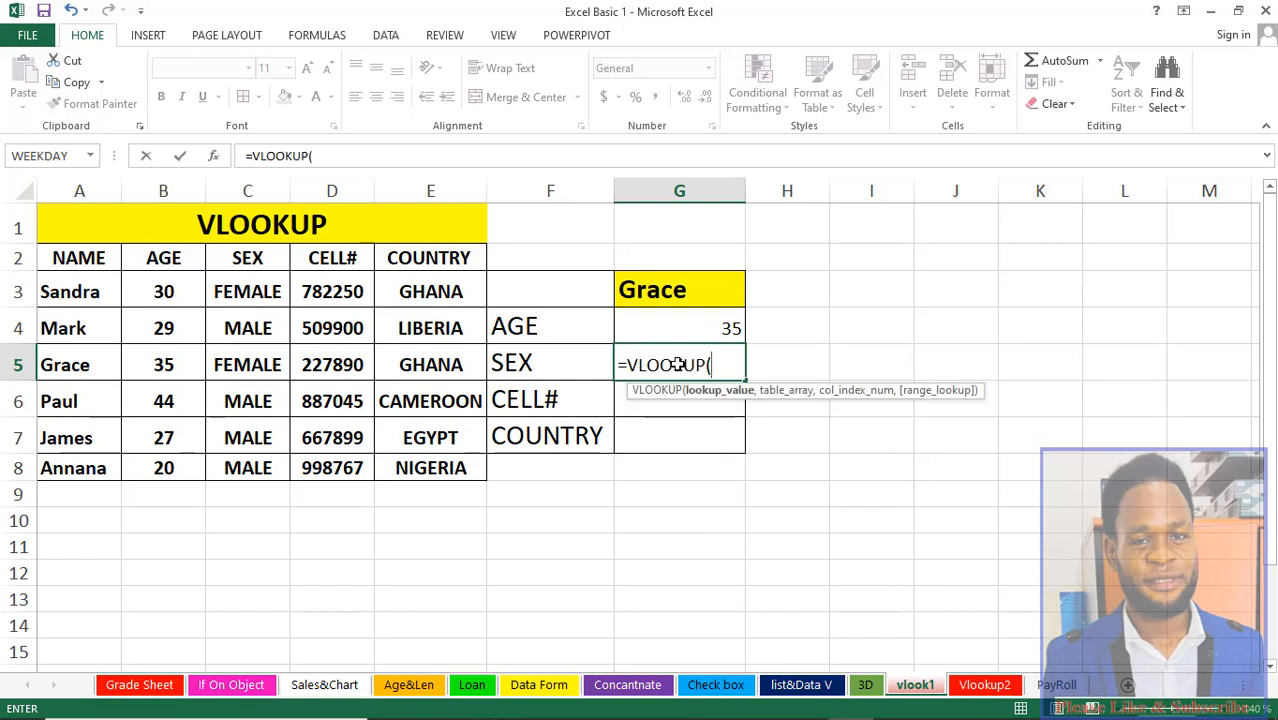
left_click(687, 290)
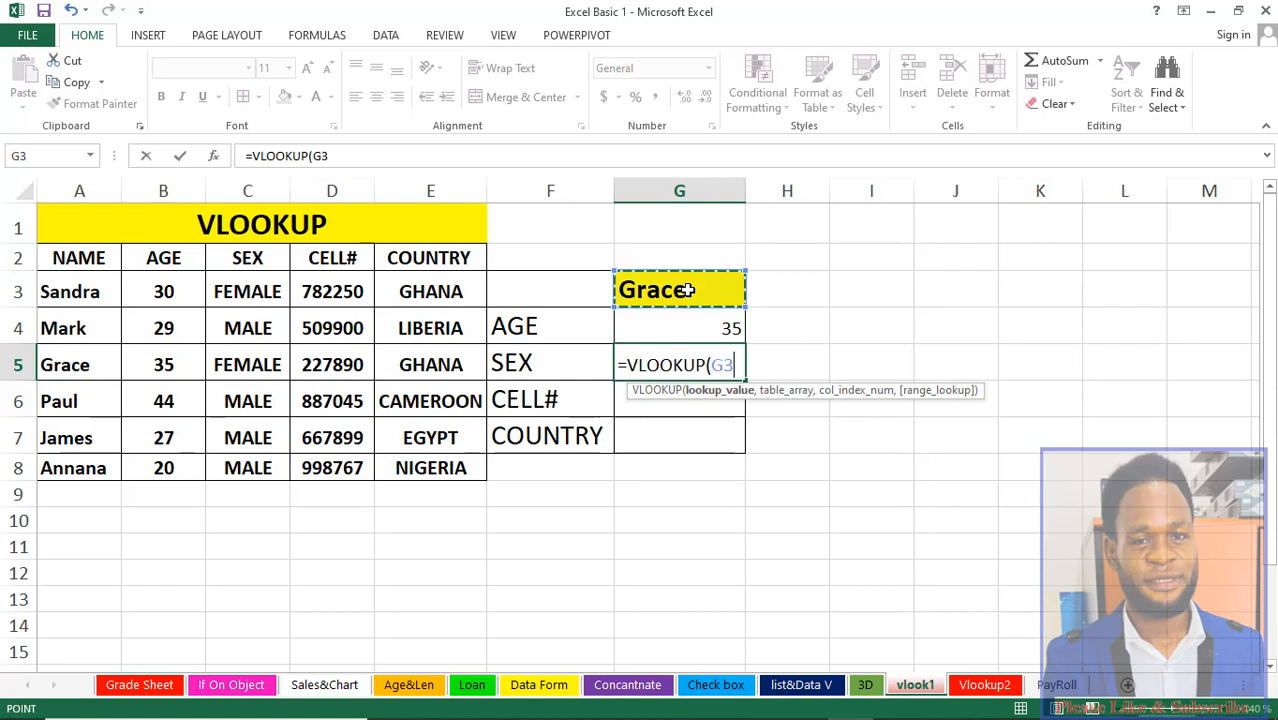
type(",")
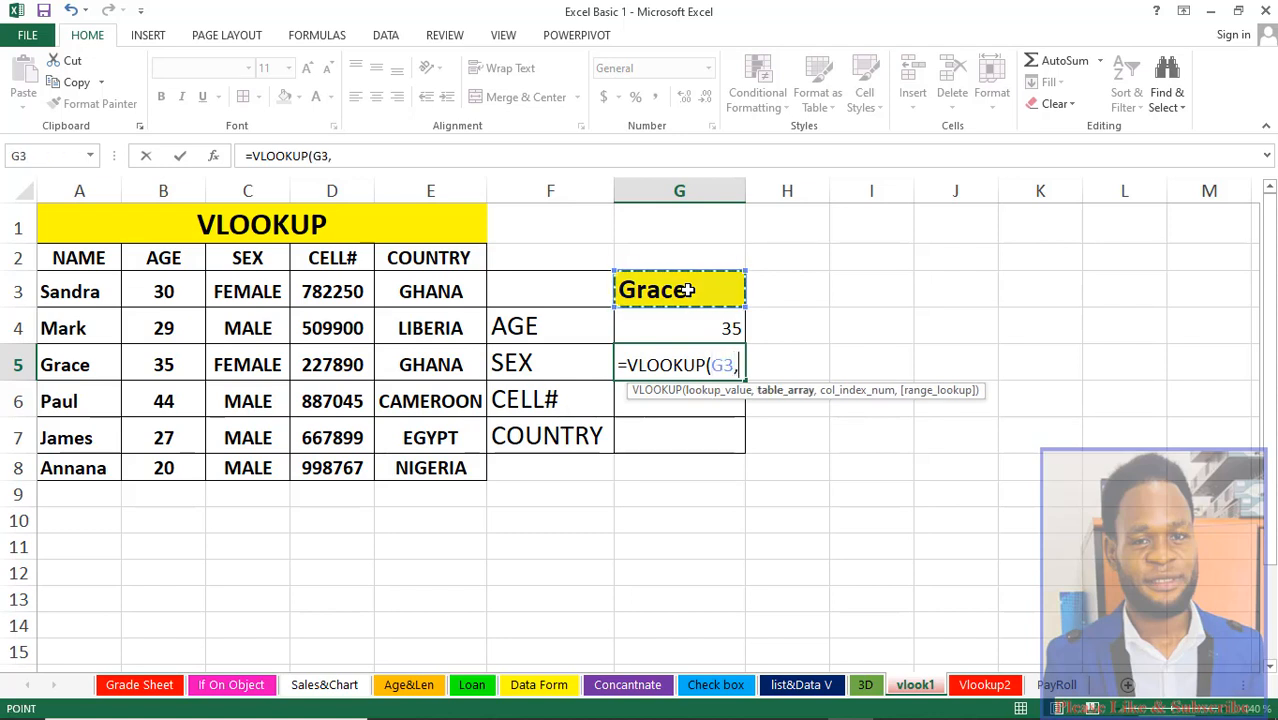
Step: Complete the sex formula with table range A3:E8, column index 3 and exact match 0
left_click(66, 291)
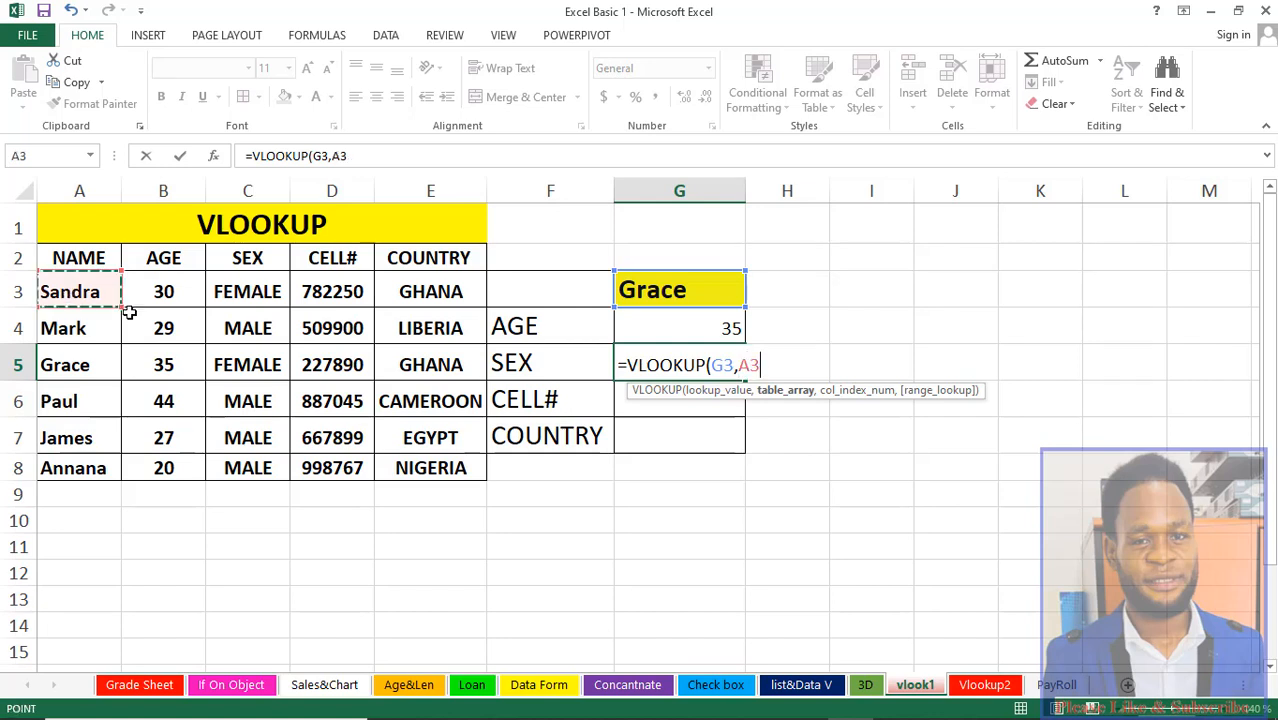
left_click_drag(129, 313, 428, 456)
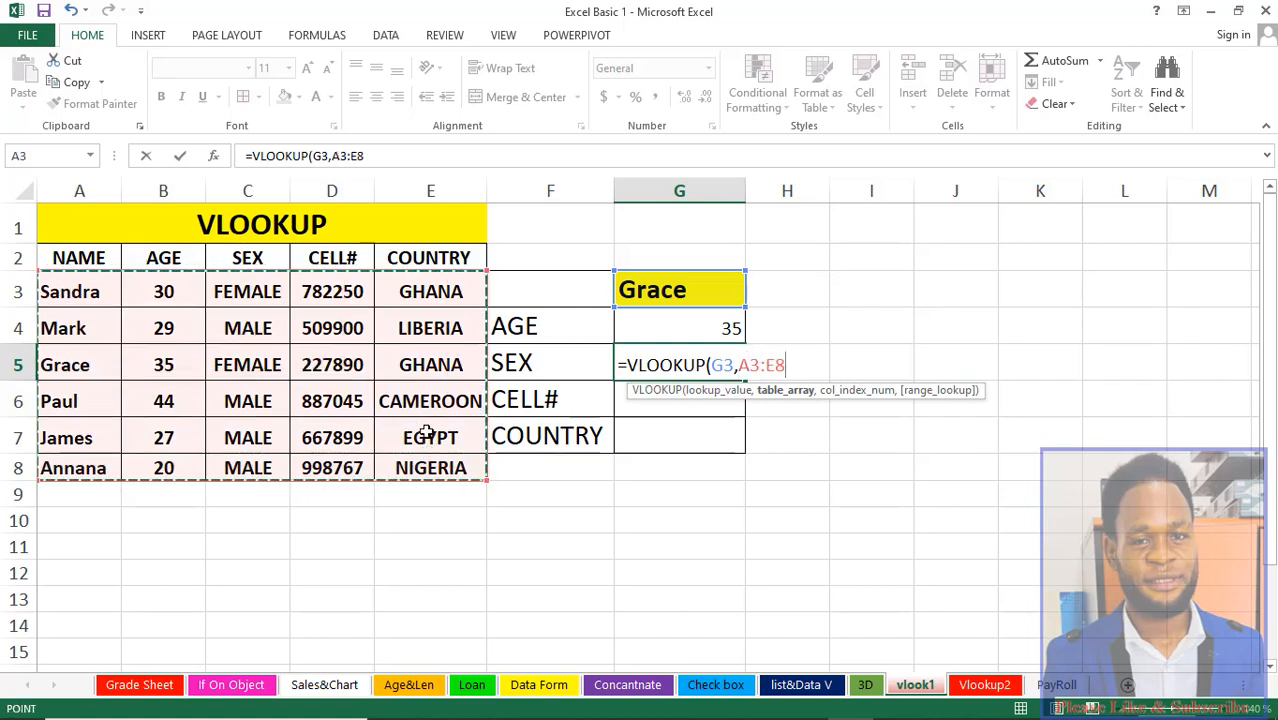
type(",")
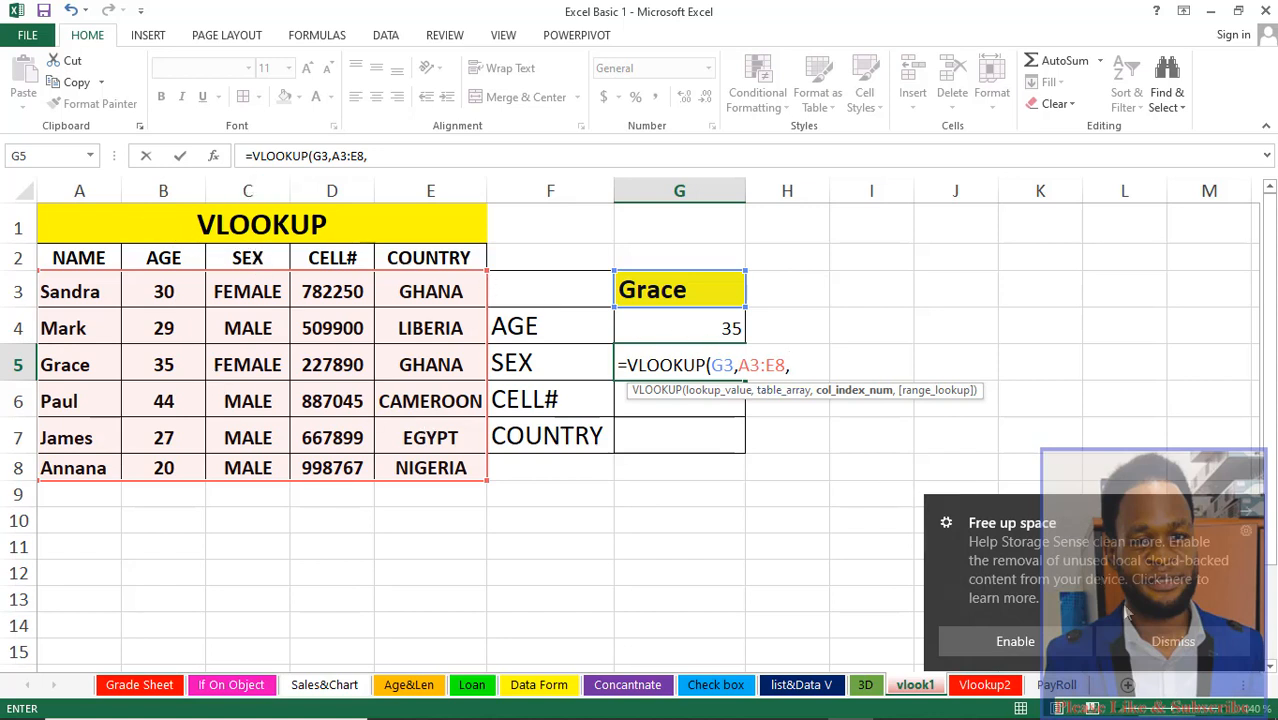
left_click(1149, 645)
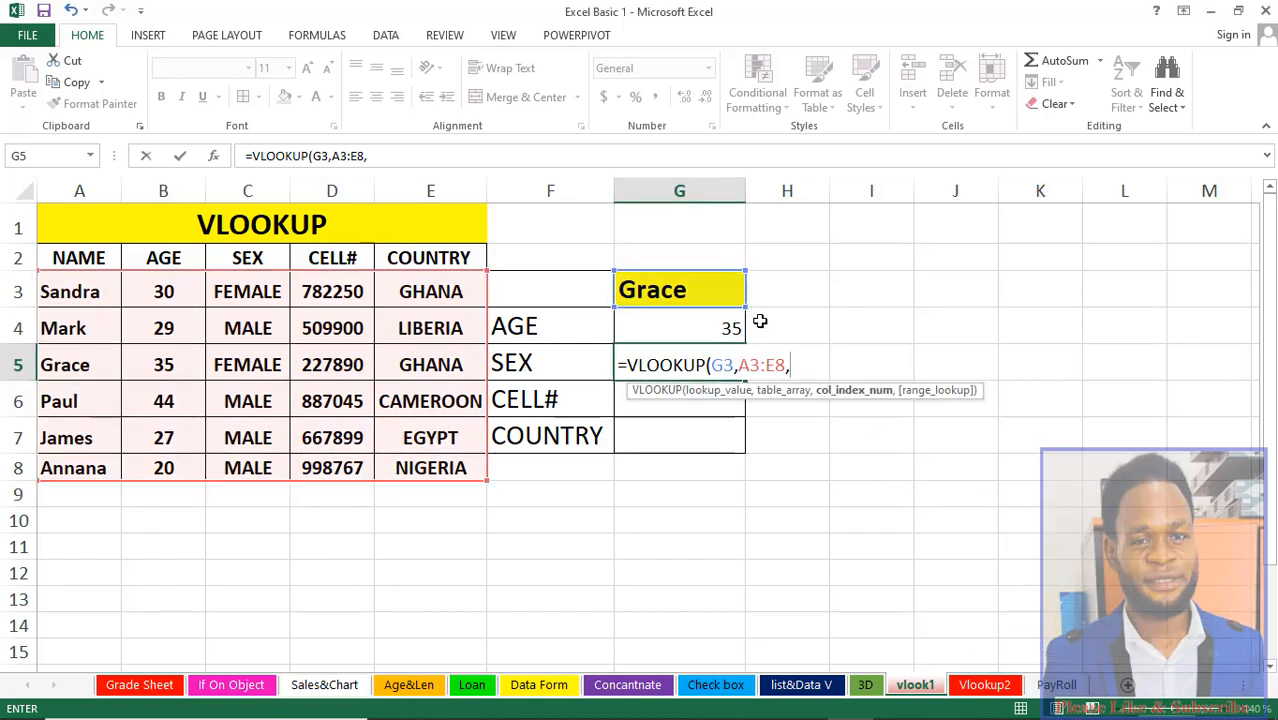
type("3,")
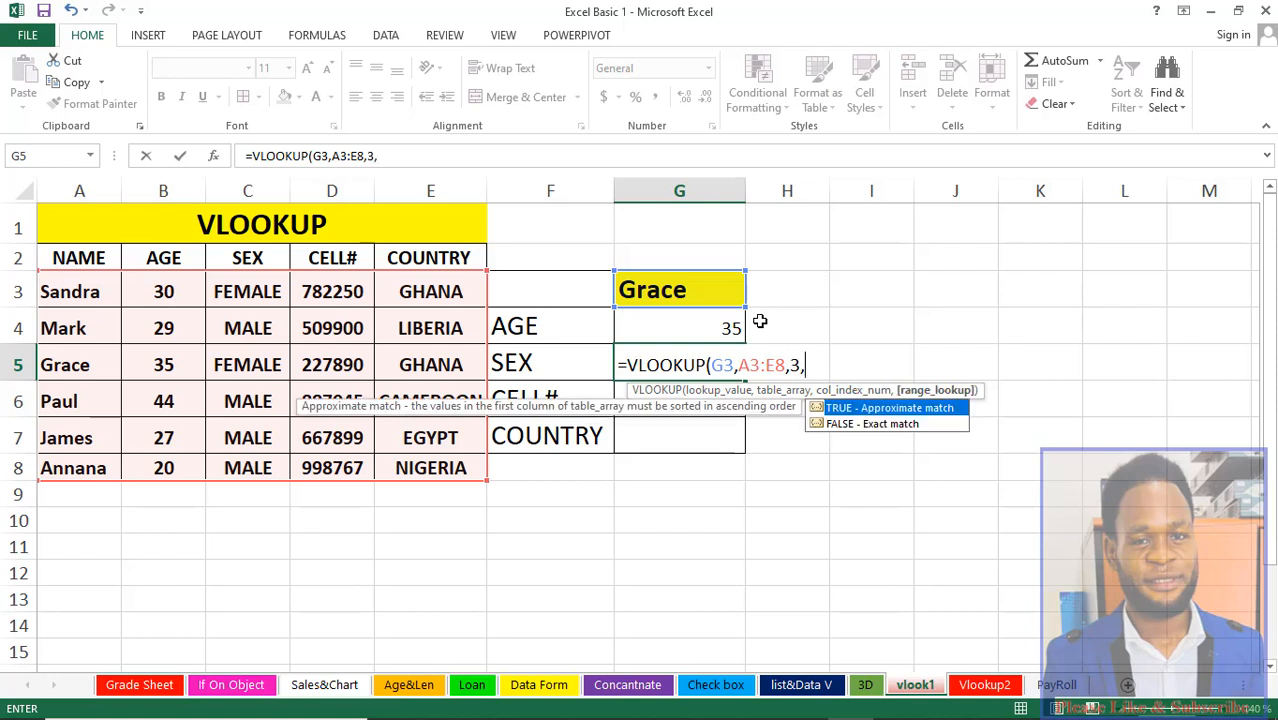
type("0)")
key("Return")
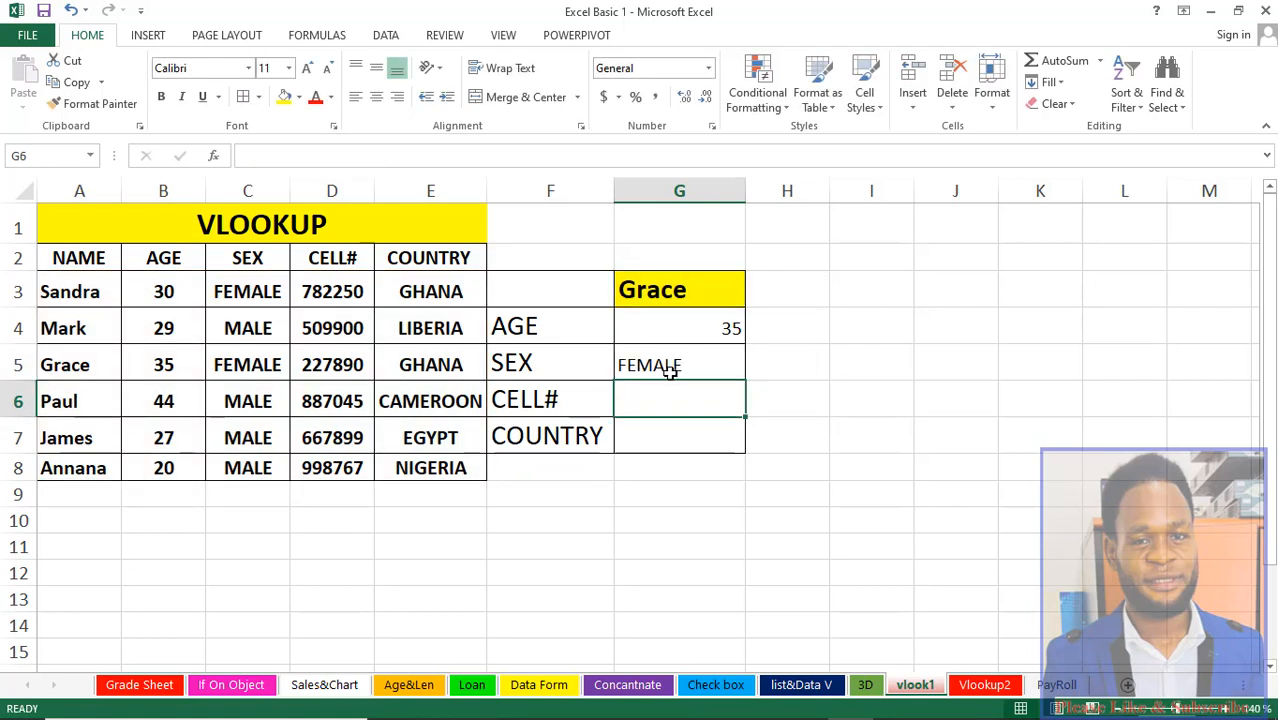
Step: Replace the lookup name in G3 with the name of the person listed in row 6 of the table
left_click(658, 292)
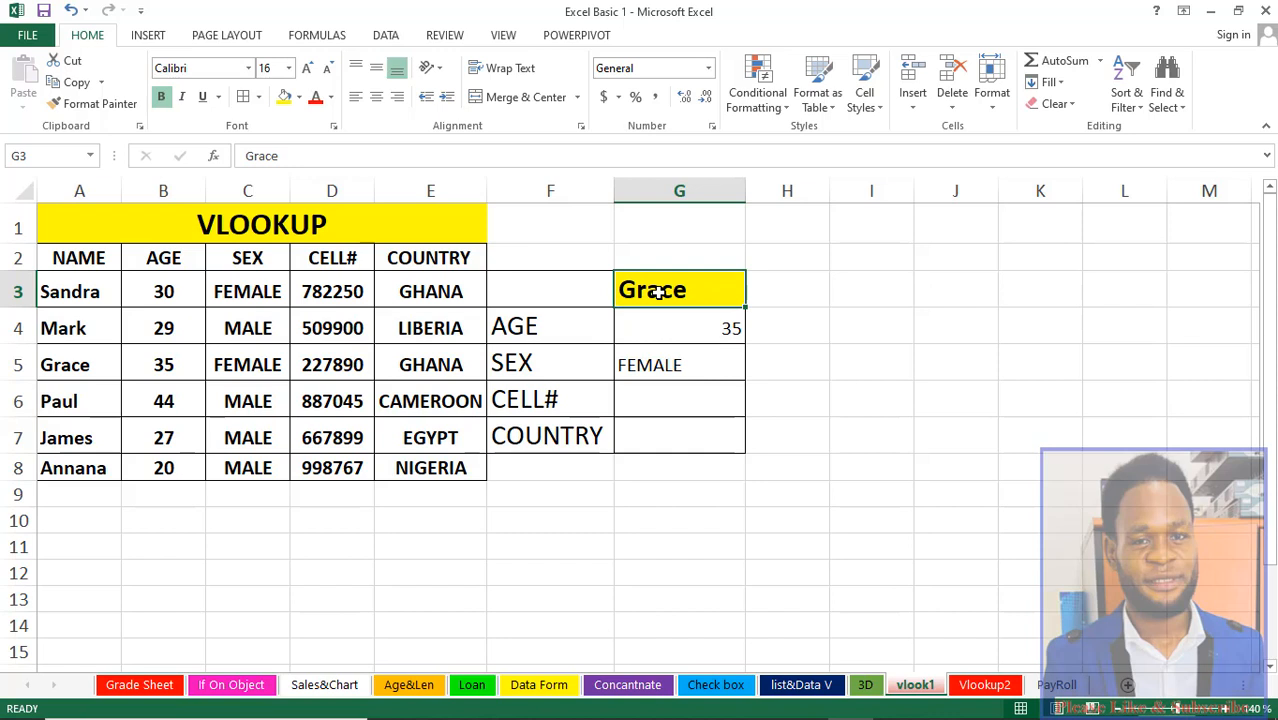
type("Paul")
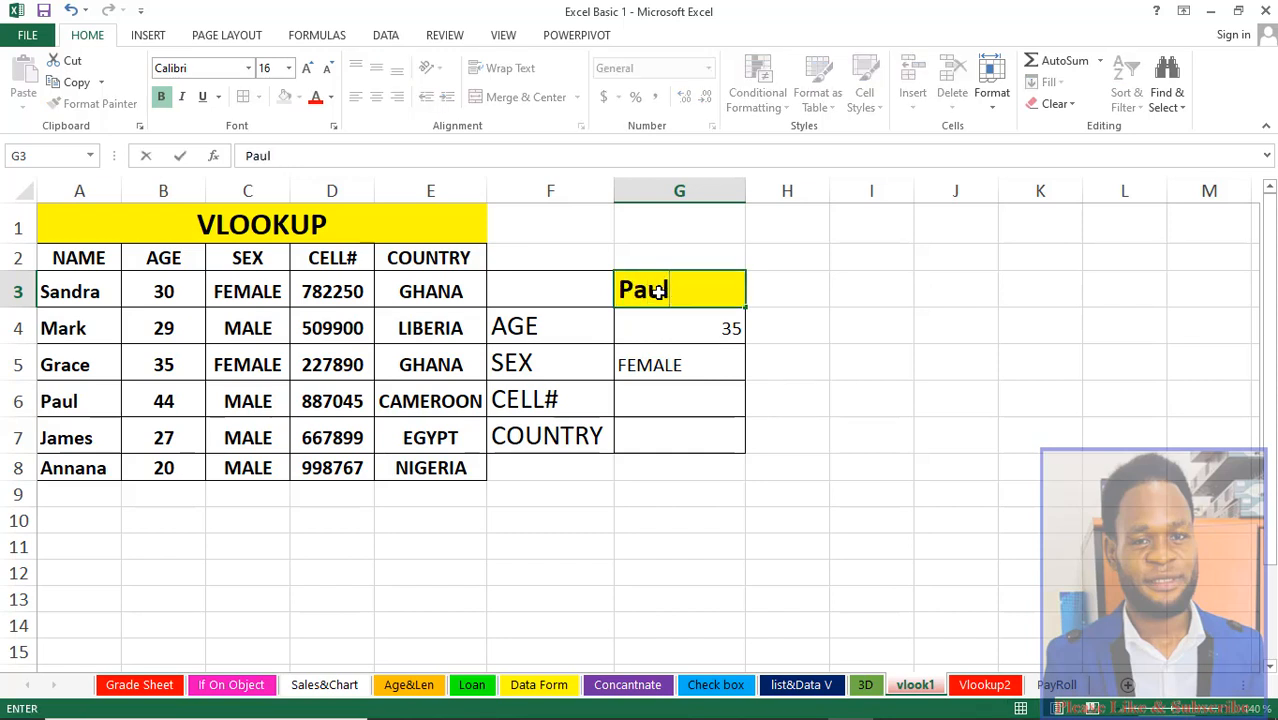
key("Return")
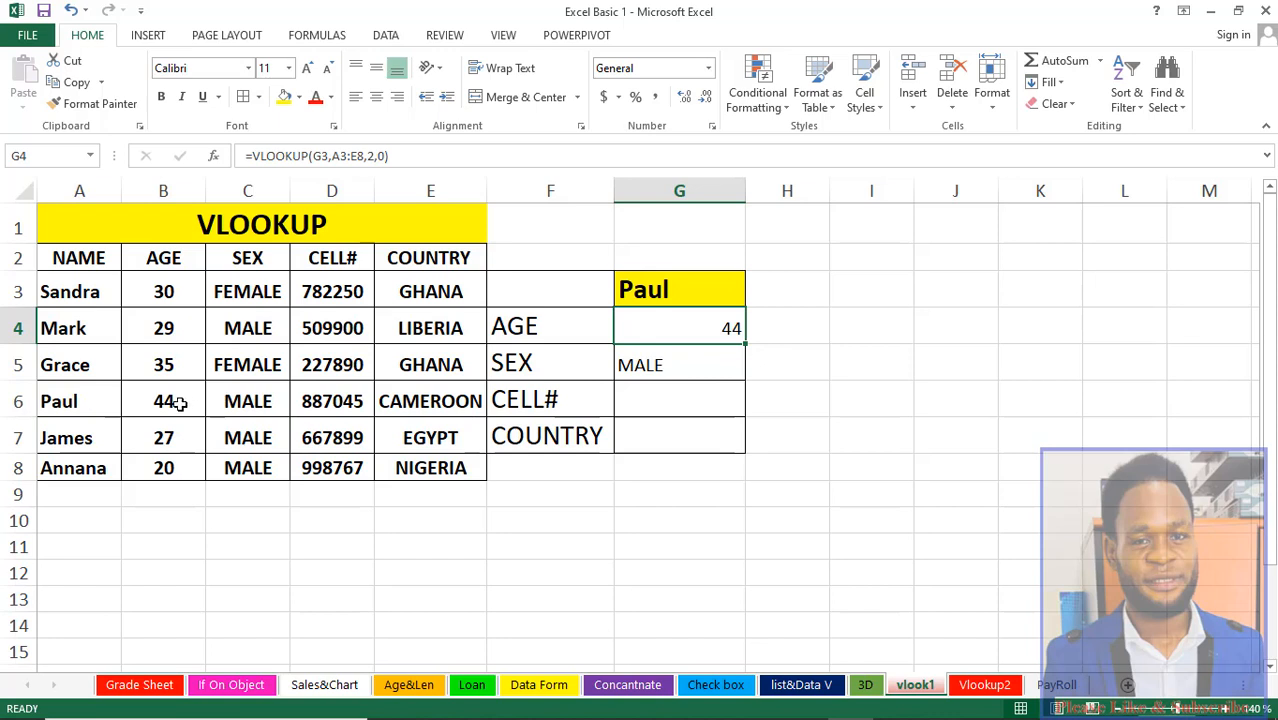
Step: Start a VLOOKUP formula in the cell-number result cell G6 using G3 as the lookup value
left_click(705, 405)
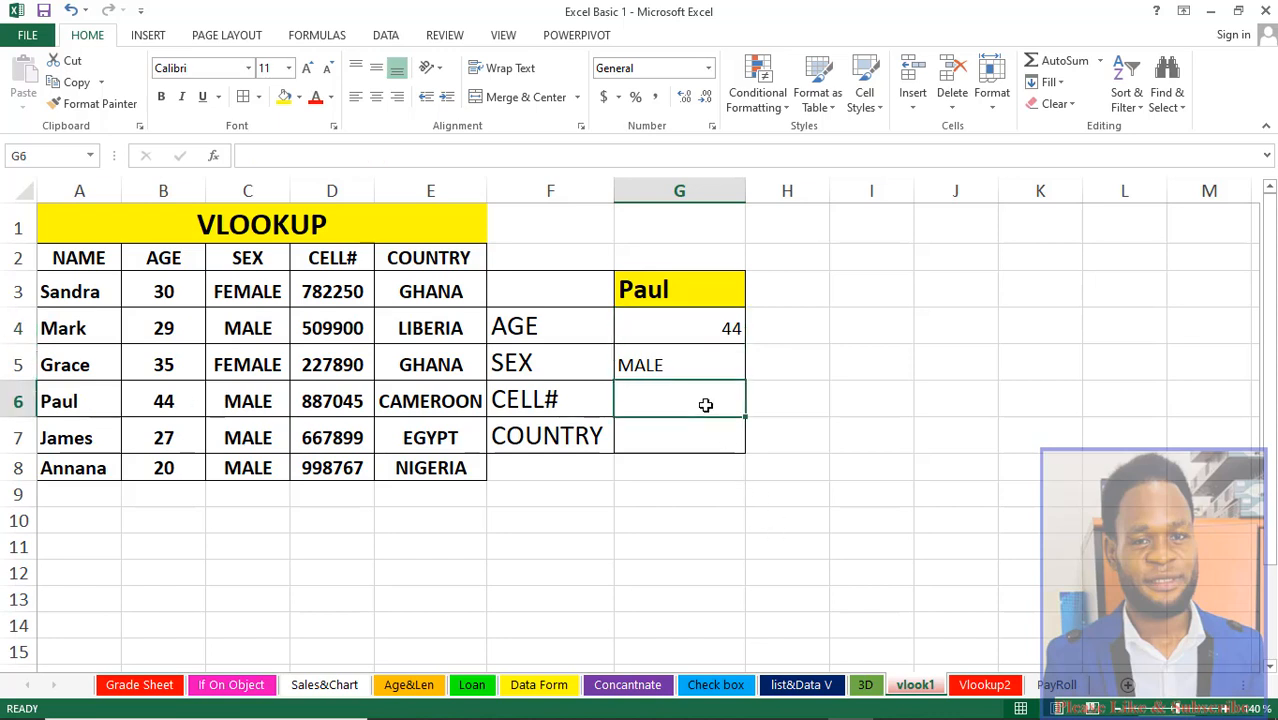
type("=vl")
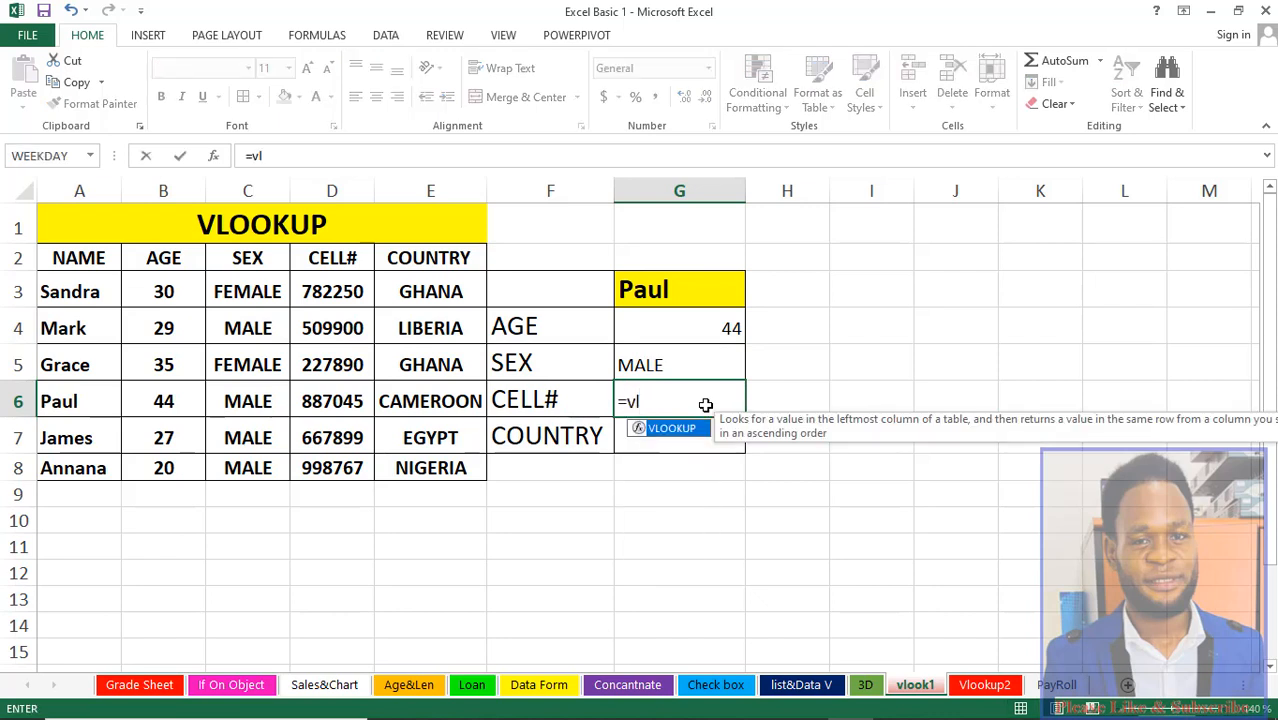
key("Tab")
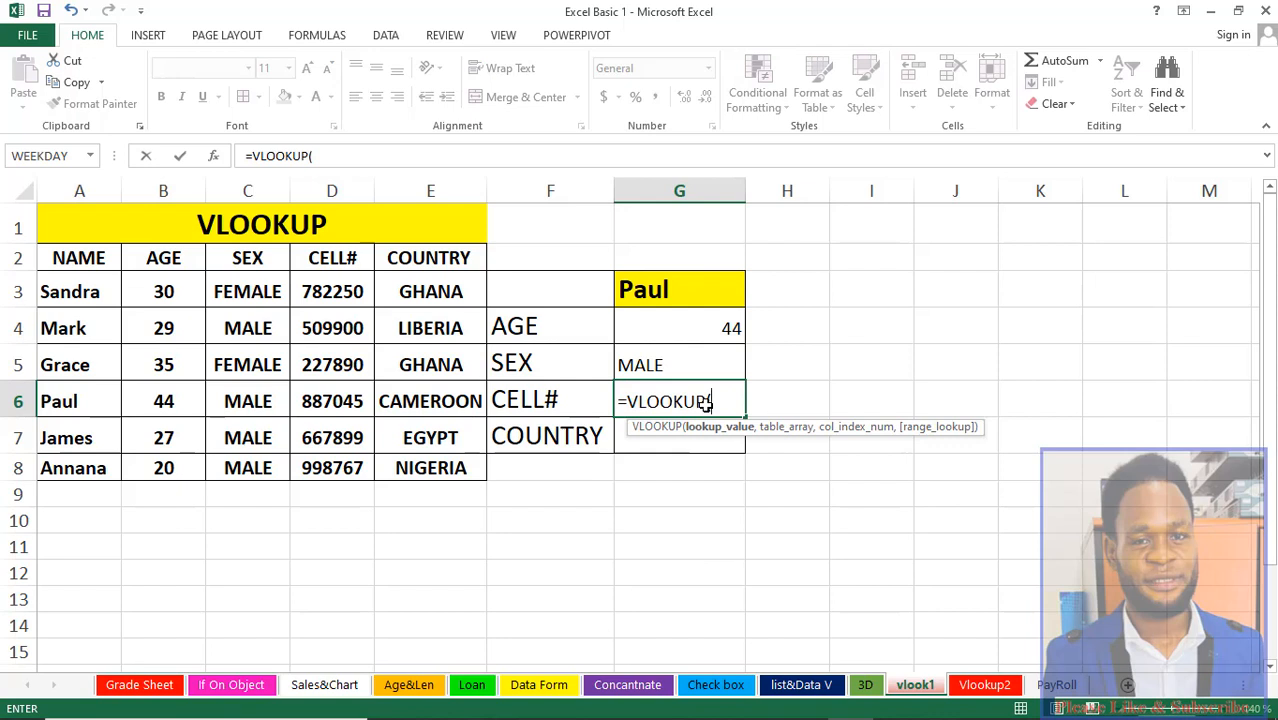
left_click(650, 296)
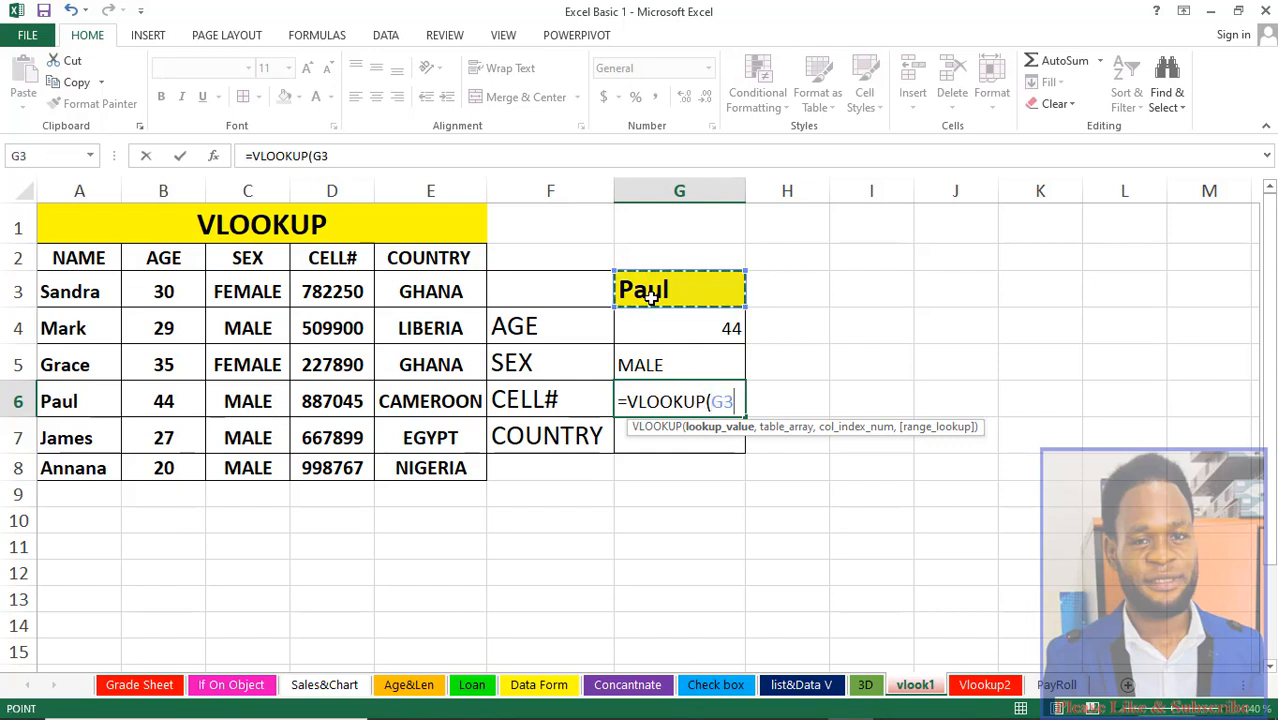
type(",")
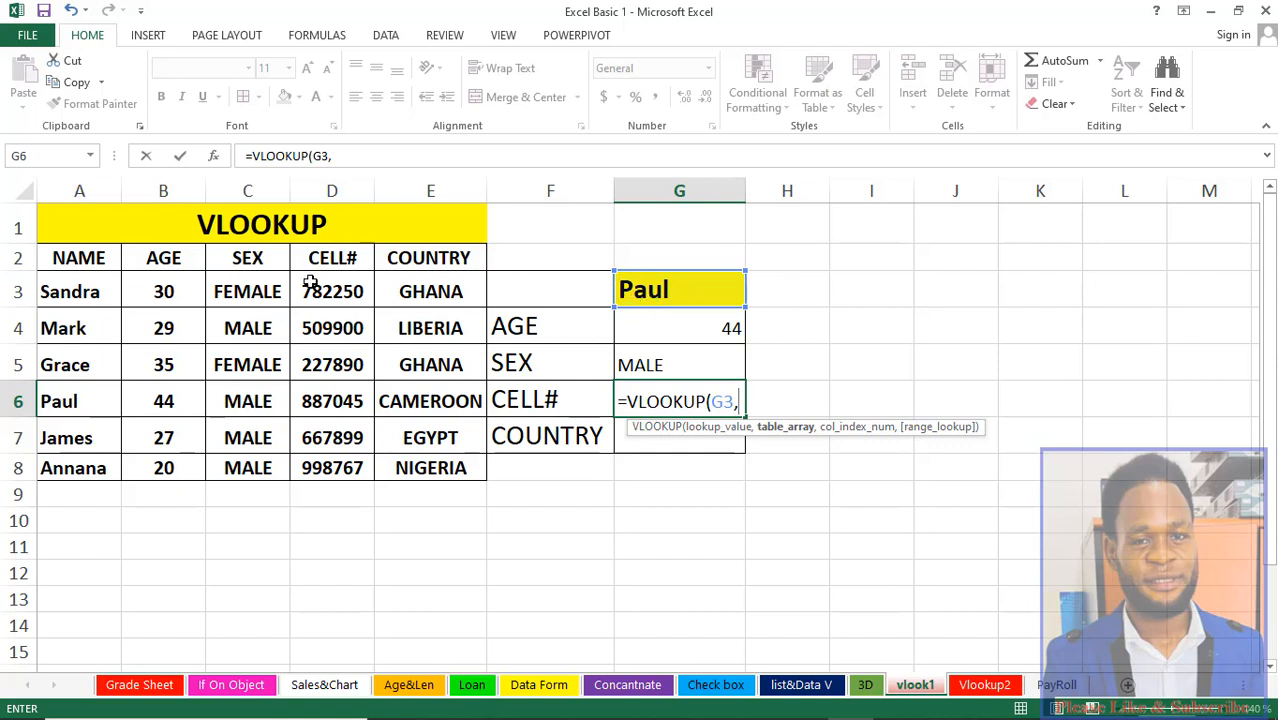
Step: Complete the cell-number formula with table range A3:E8, column index 4 and exact match 0
left_click_drag(85, 291, 432, 462)
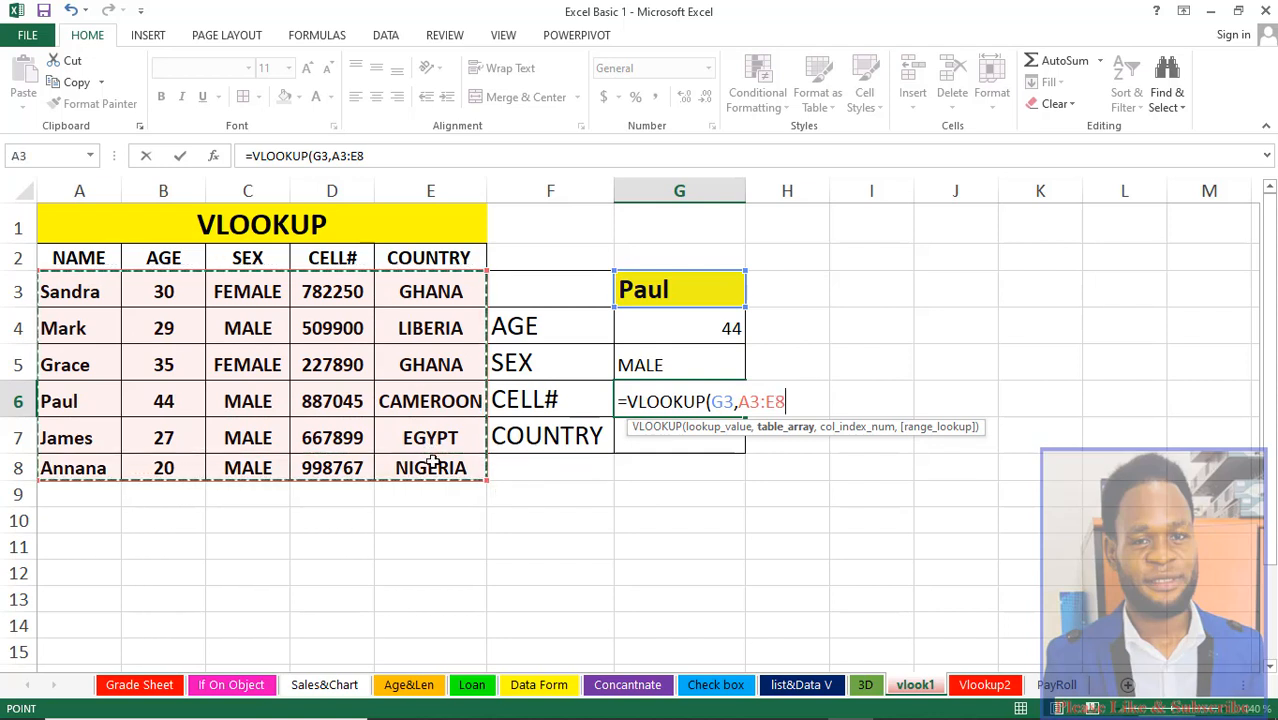
type(",")
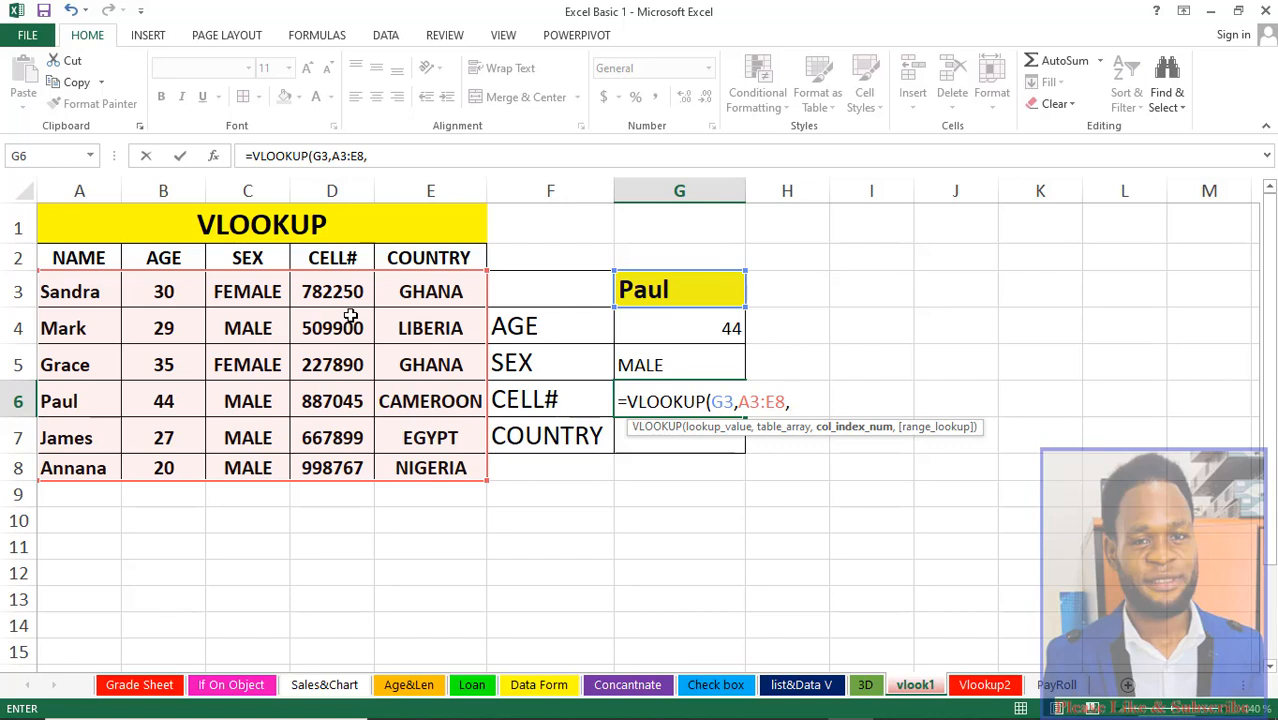
type("4,0")
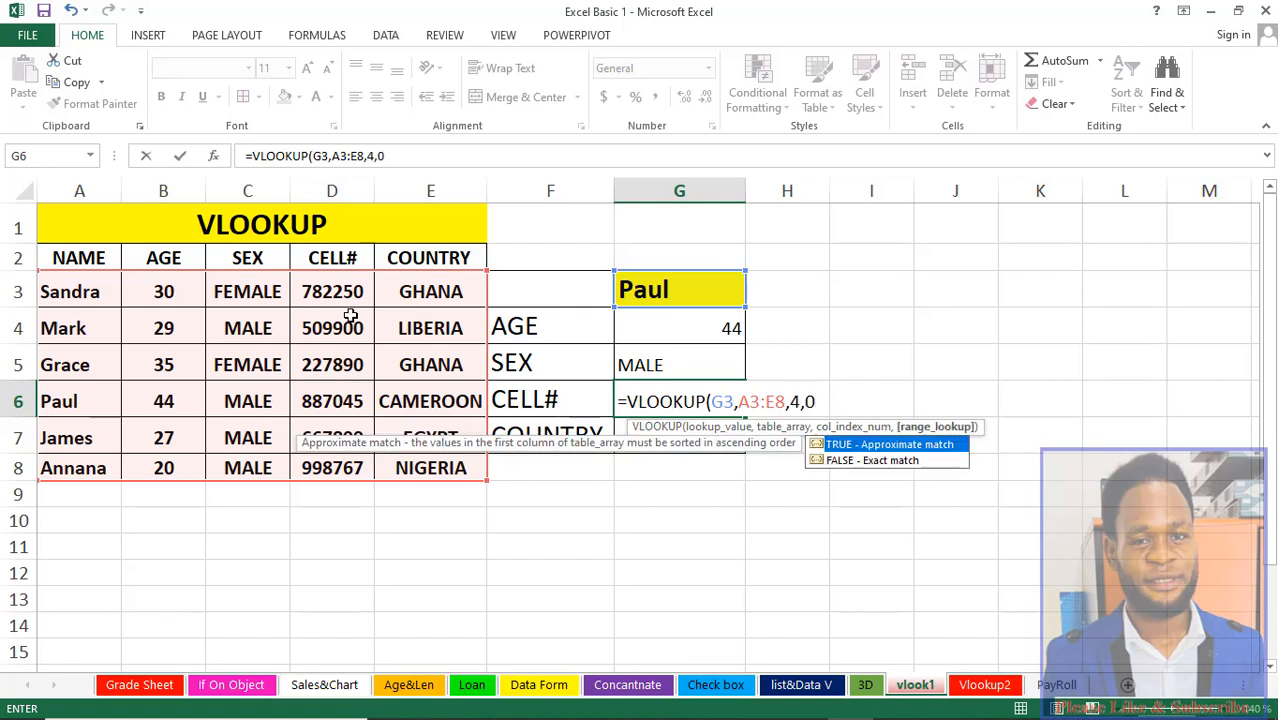
type(")")
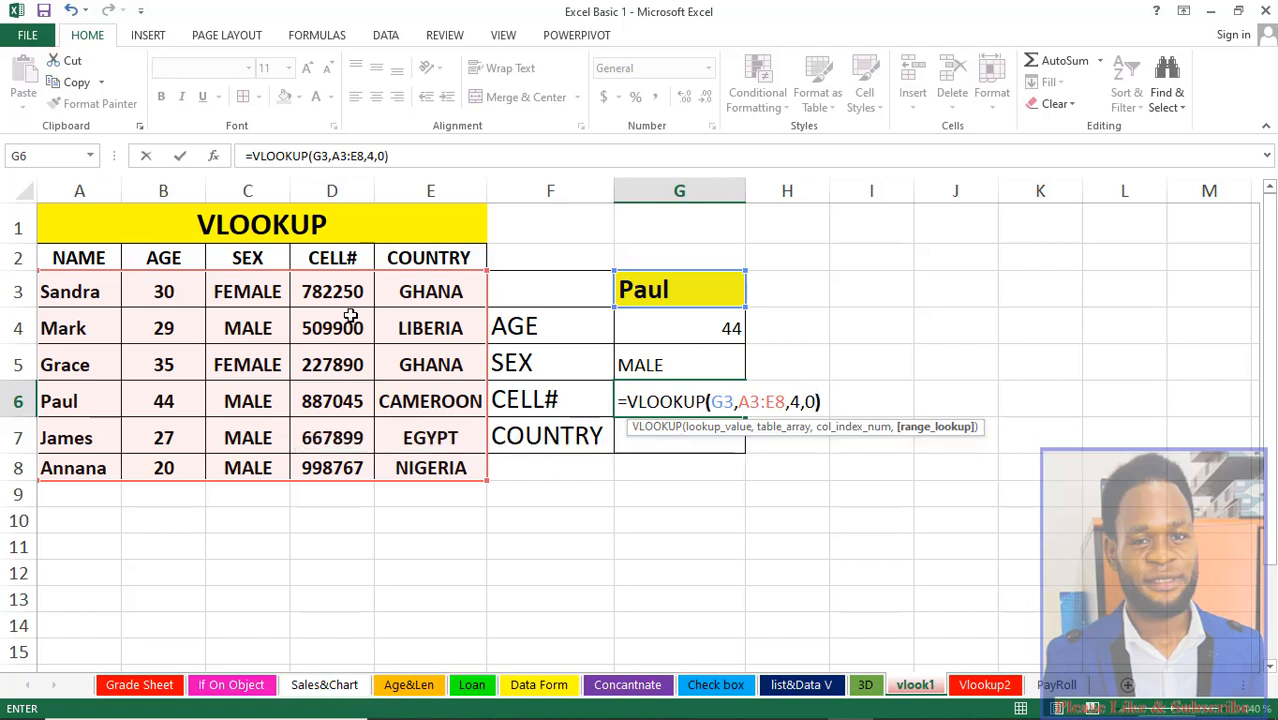
key("Return")
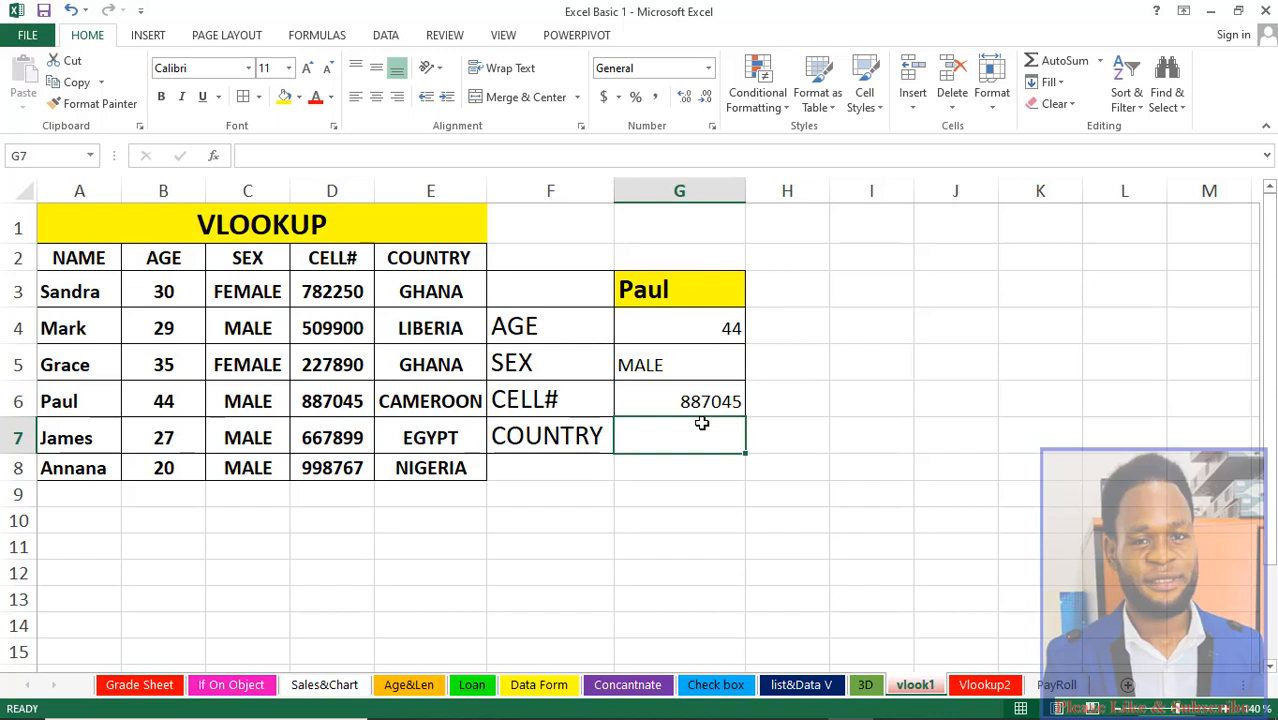
Step: Start a VLOOKUP formula in the country result cell G7 using G3 as the lookup value
type("=vl")
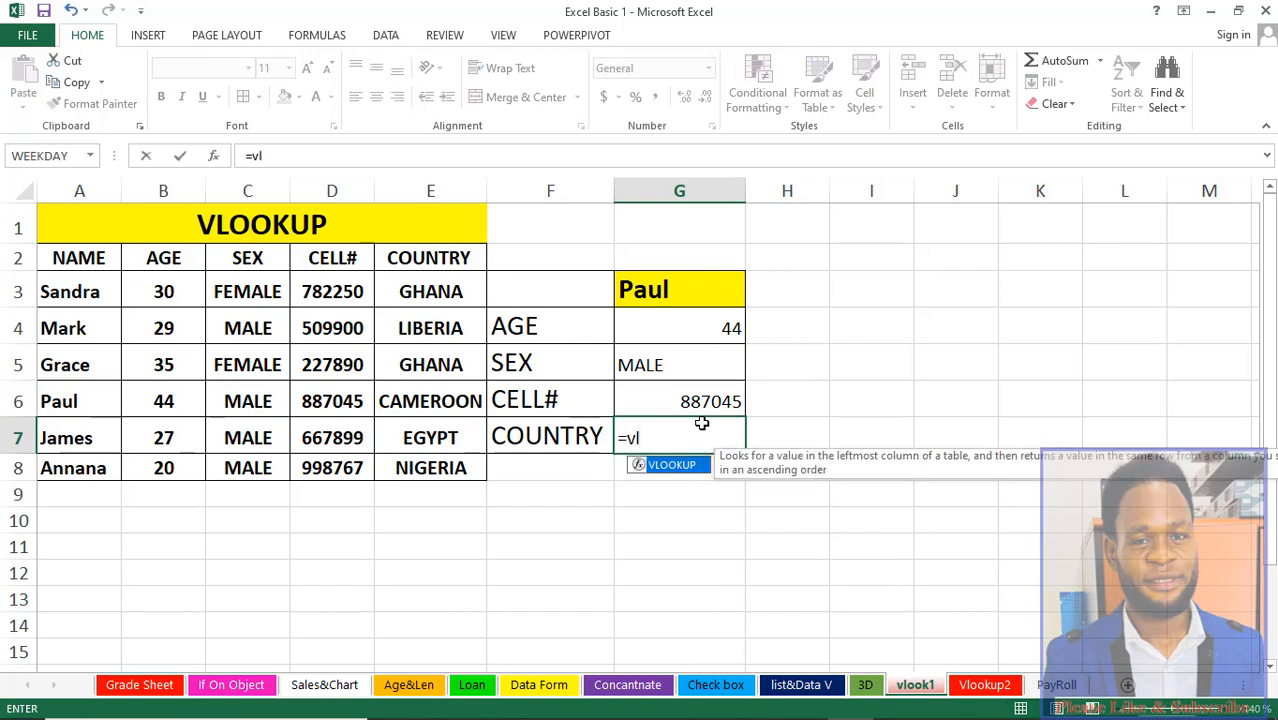
key("Tab")
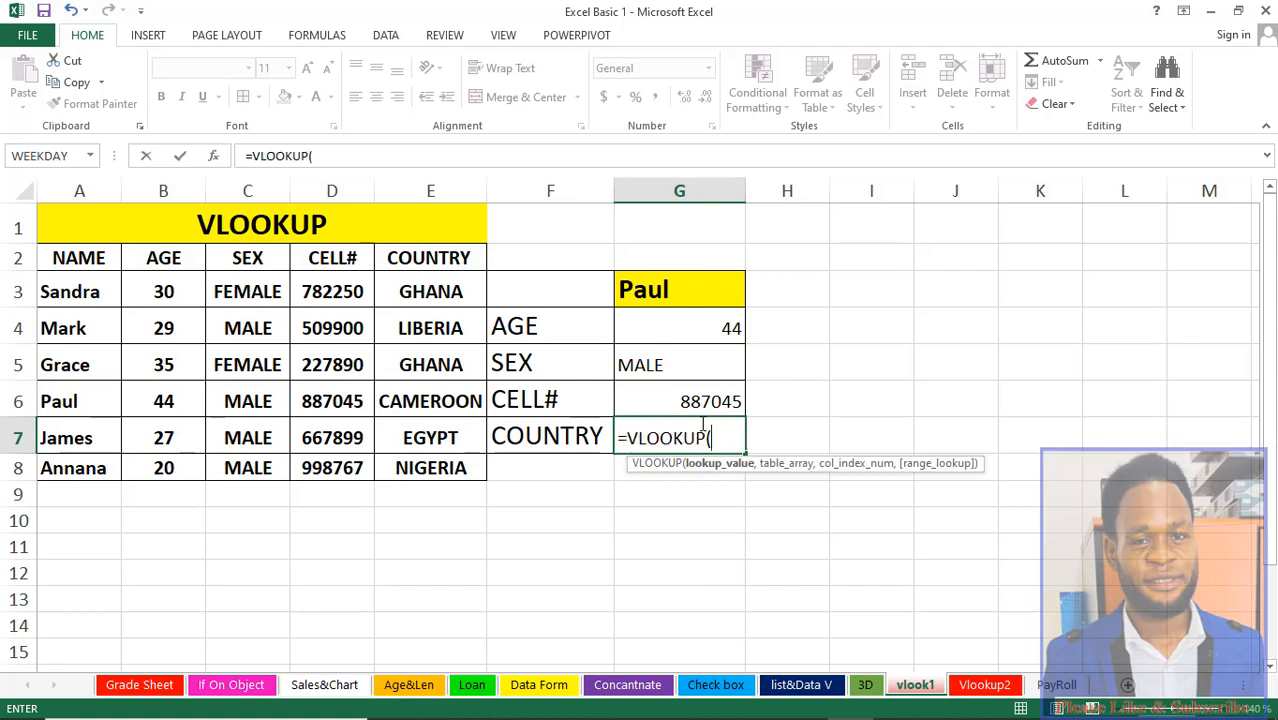
left_click(679, 289)
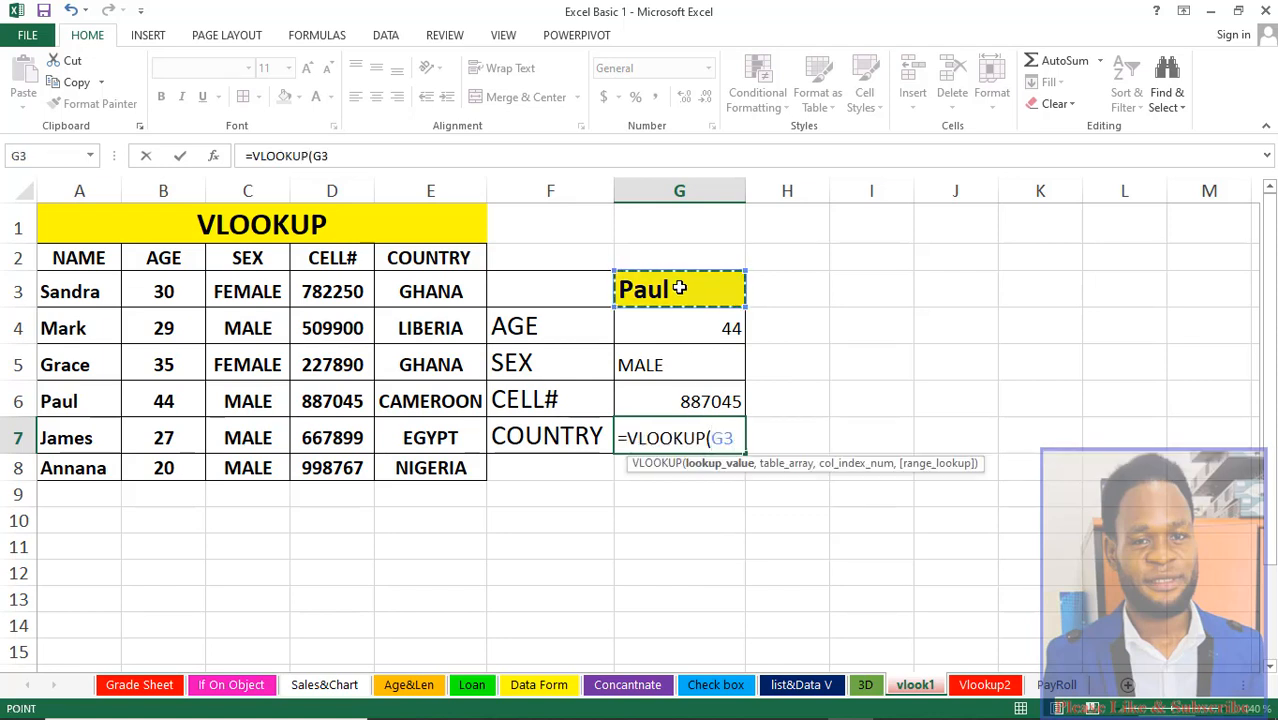
type(",")
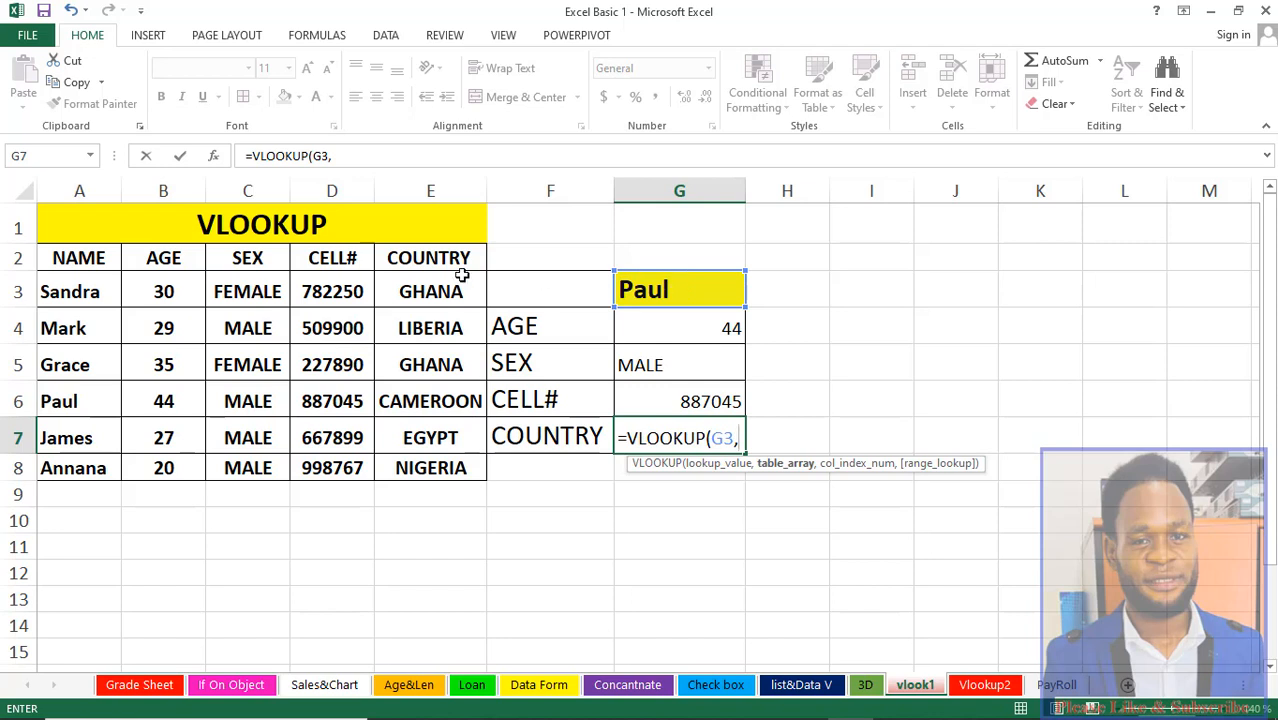
Step: Complete the country formula with table range A3:E8, column index 5 and exact match 0
left_click_drag(86, 292, 463, 462)
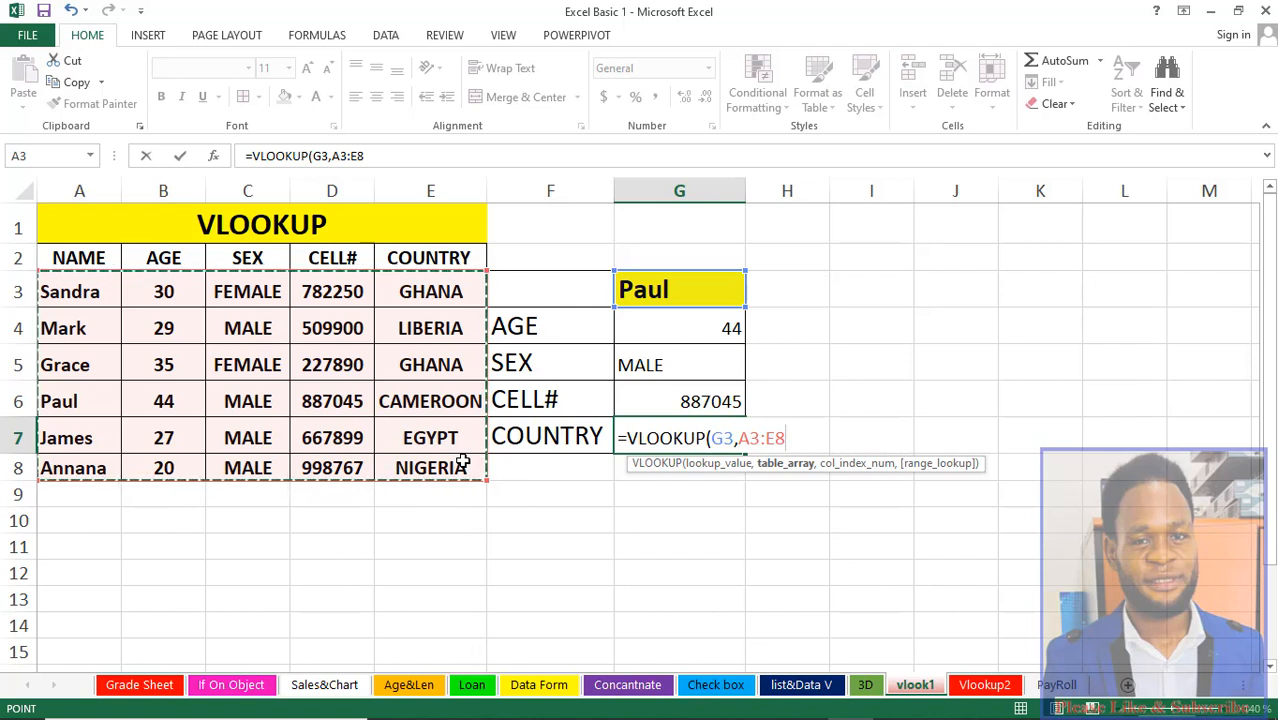
type(",")
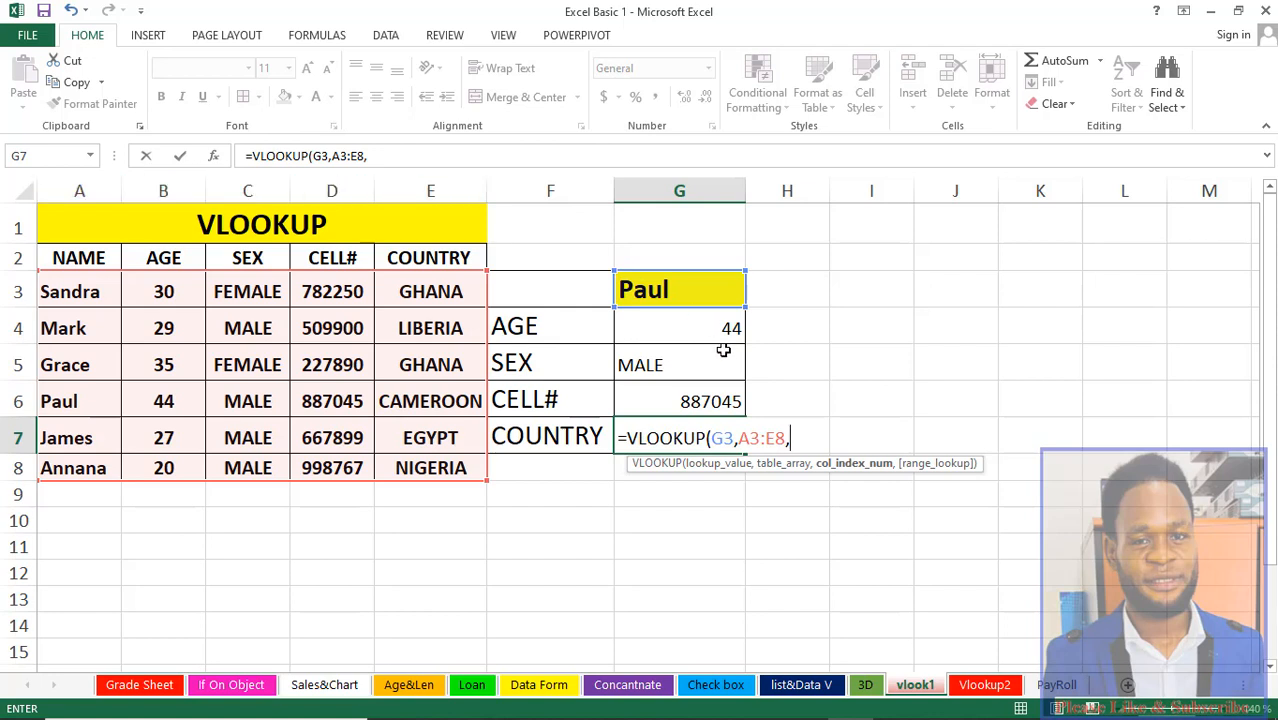
type("5,0")
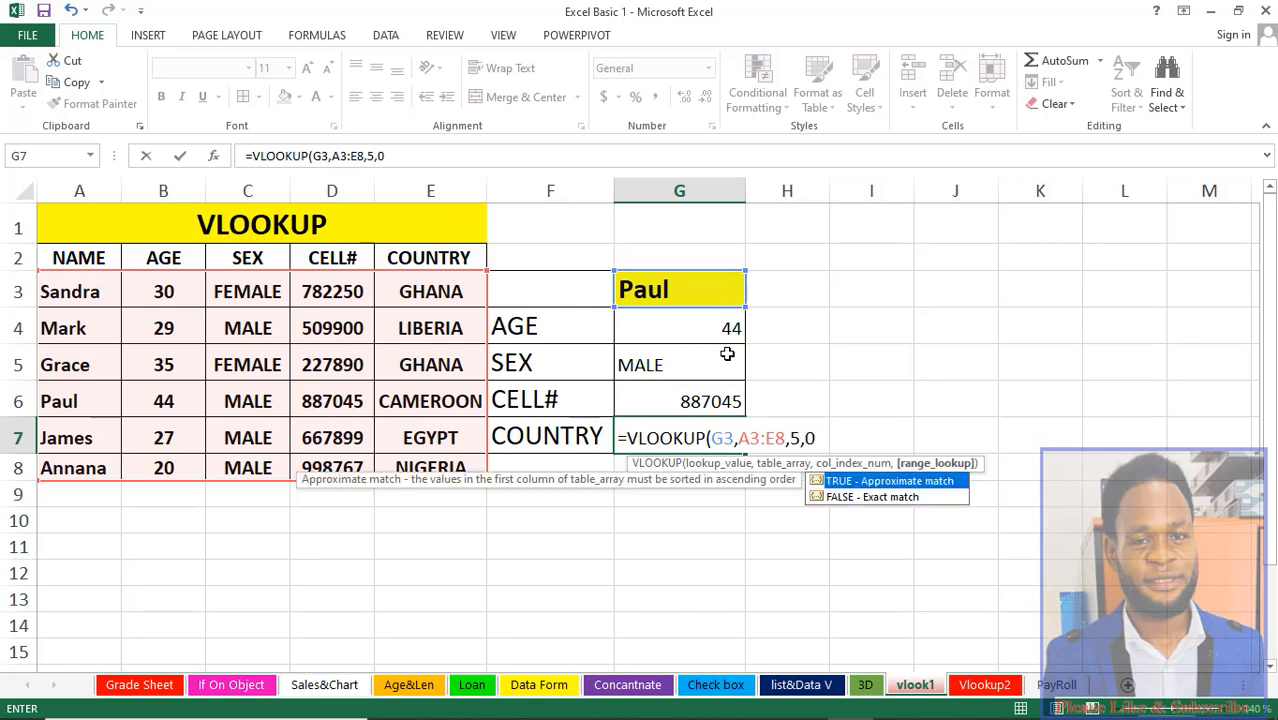
type(")")
key("Return")
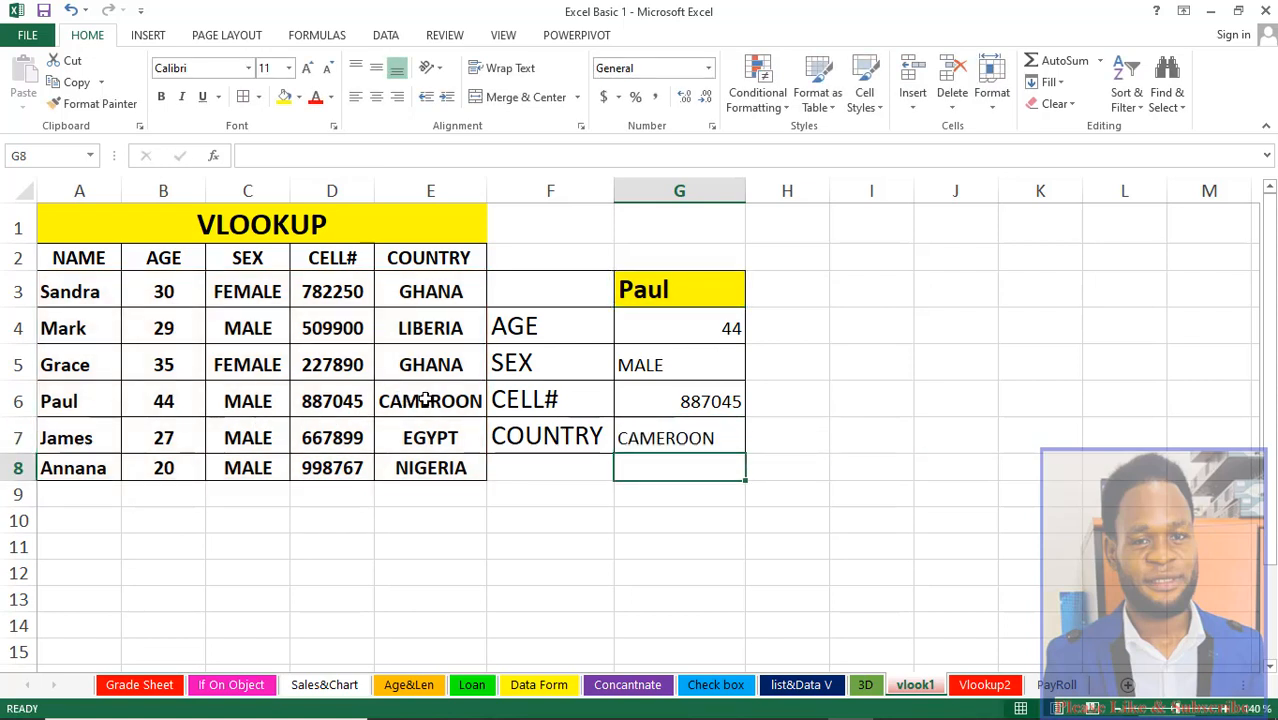
Step: Replace the lookup name in G3 with the name of the person listed in row 7 of the table
left_click(645, 440)
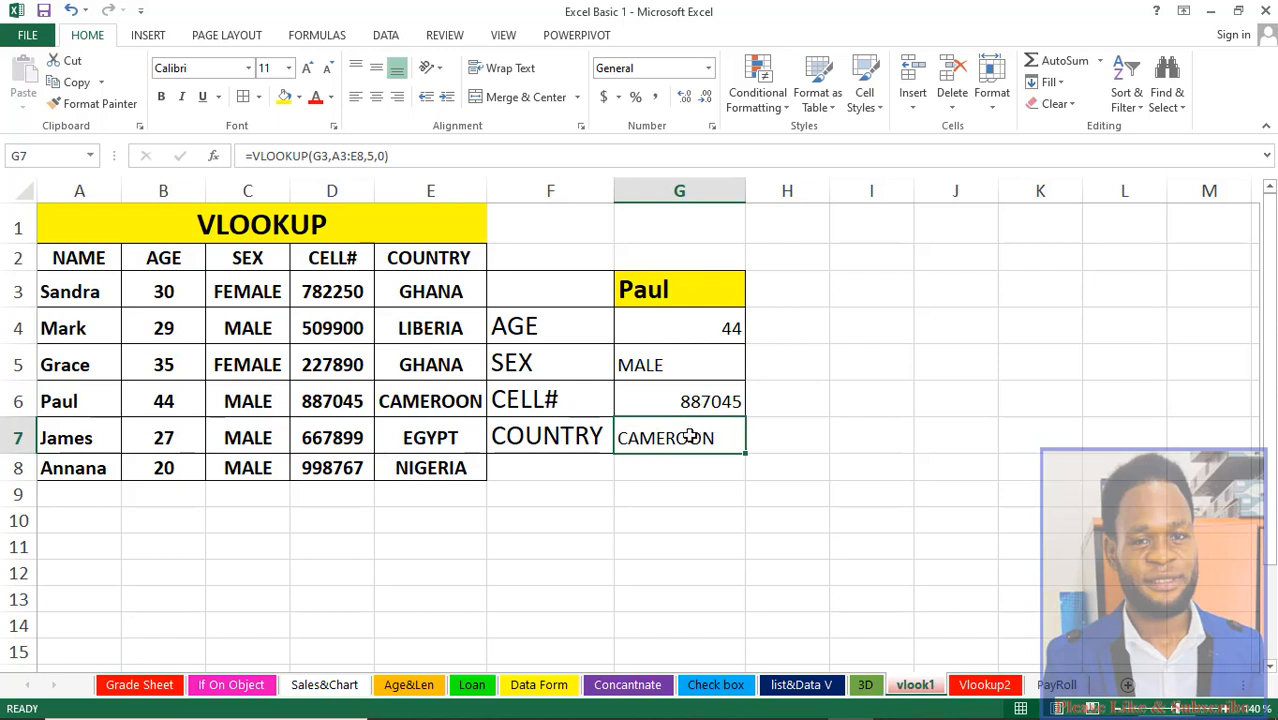
left_click(667, 294)
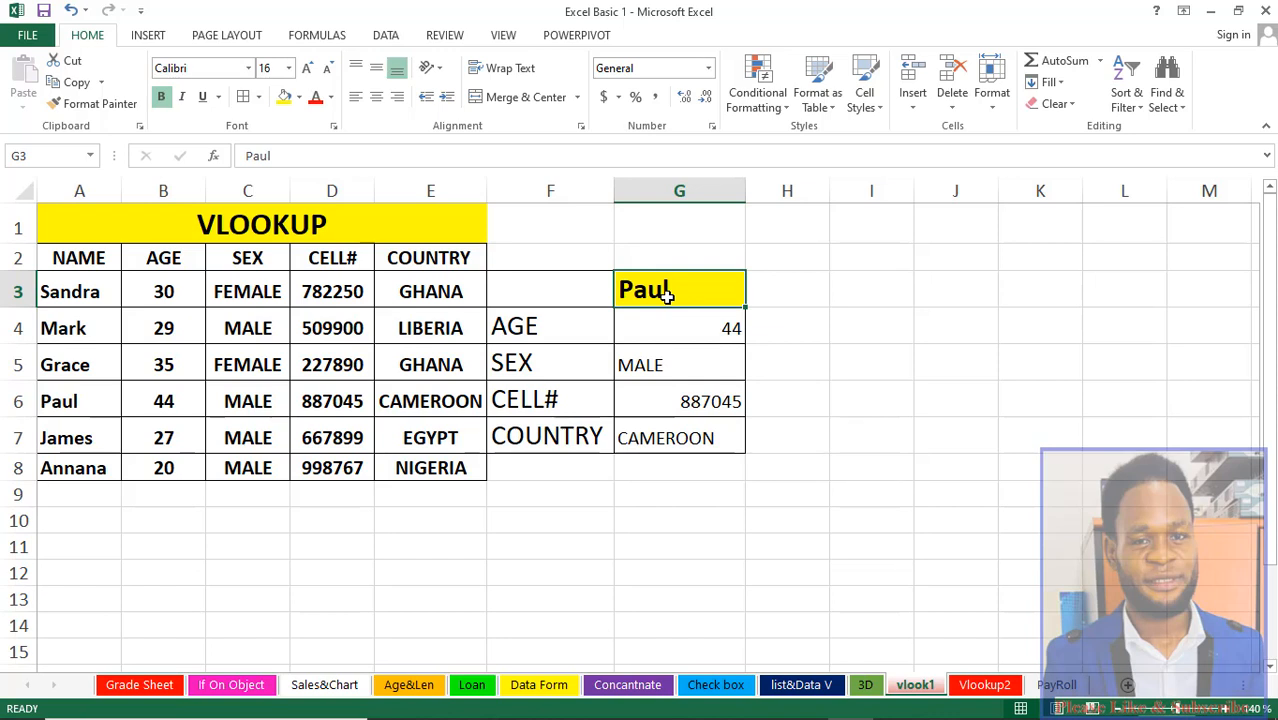
type("James")
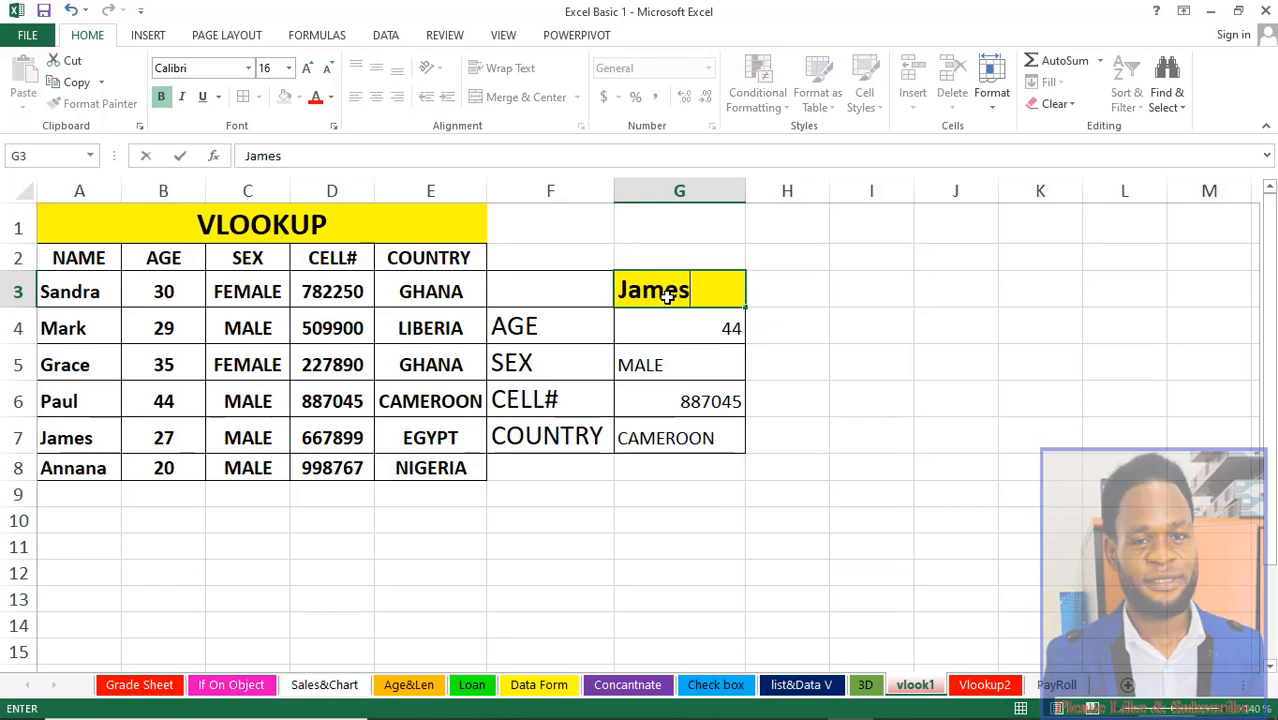
key("Return")
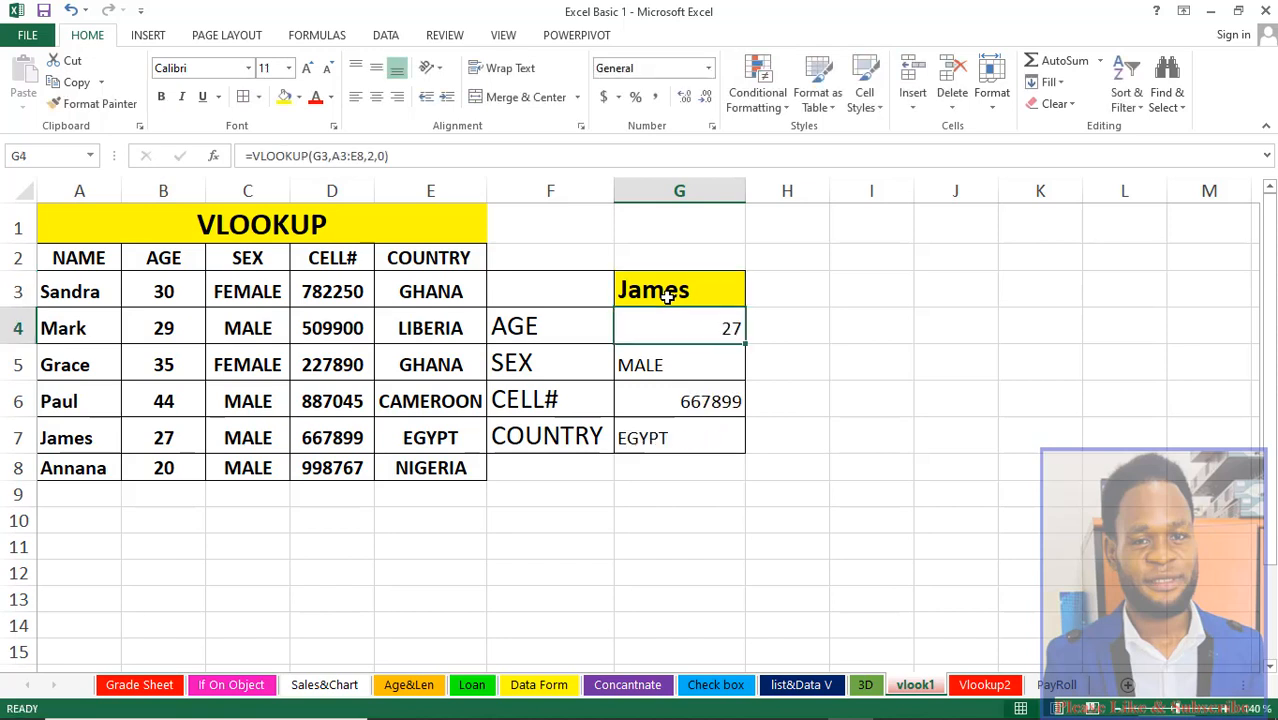
left_click(689, 441)
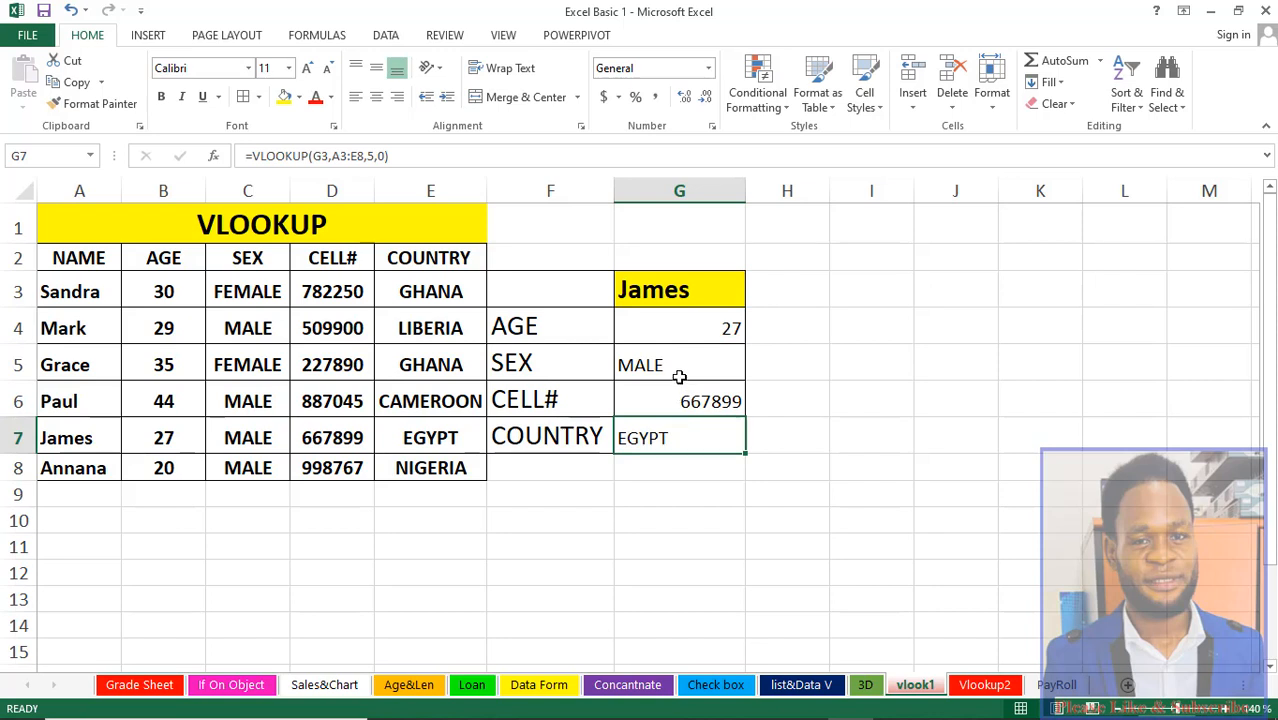
left_click(698, 332)
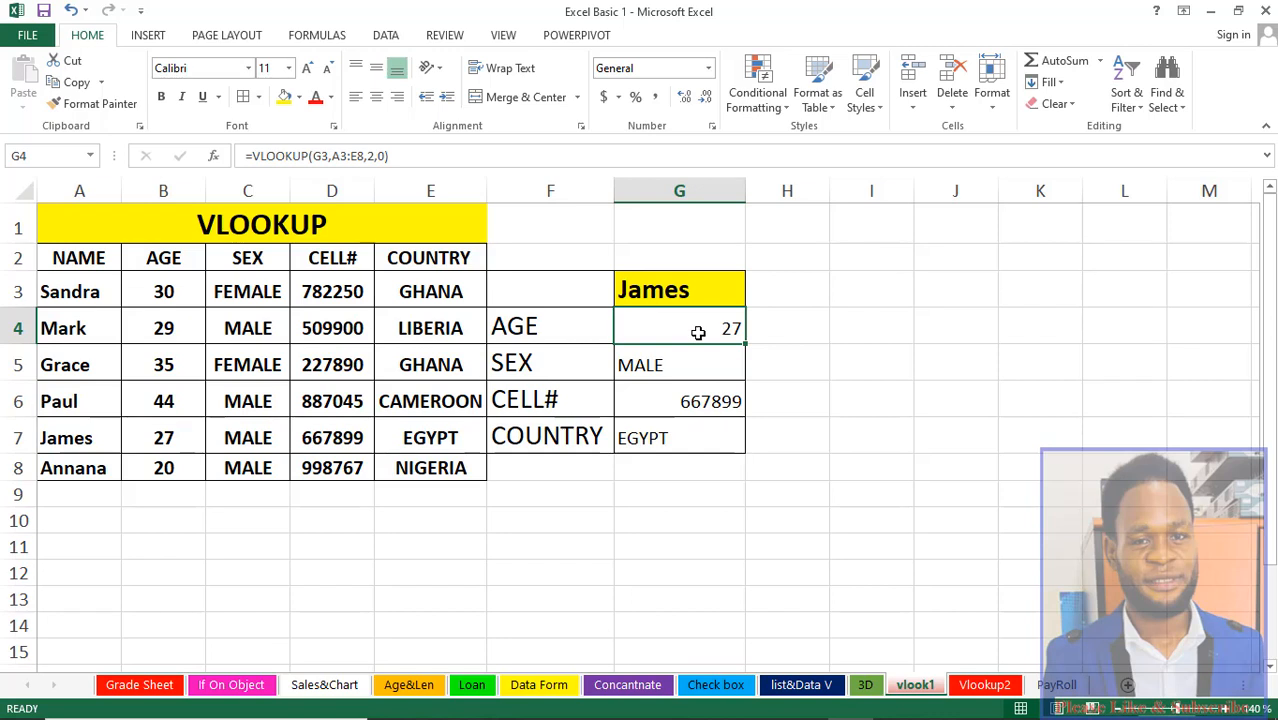
Step: On the Vlookup2 sheet, enter the second student's full name in the lookup cell N2
left_click(985, 685)
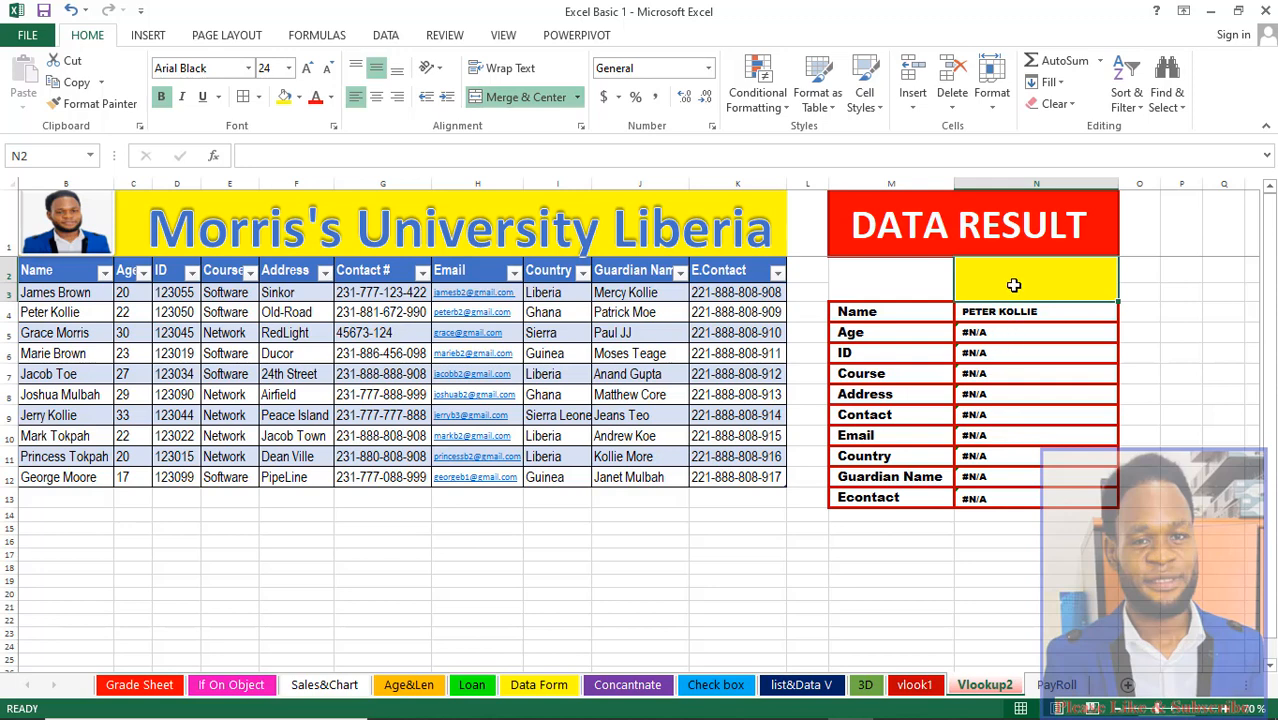
type("p")
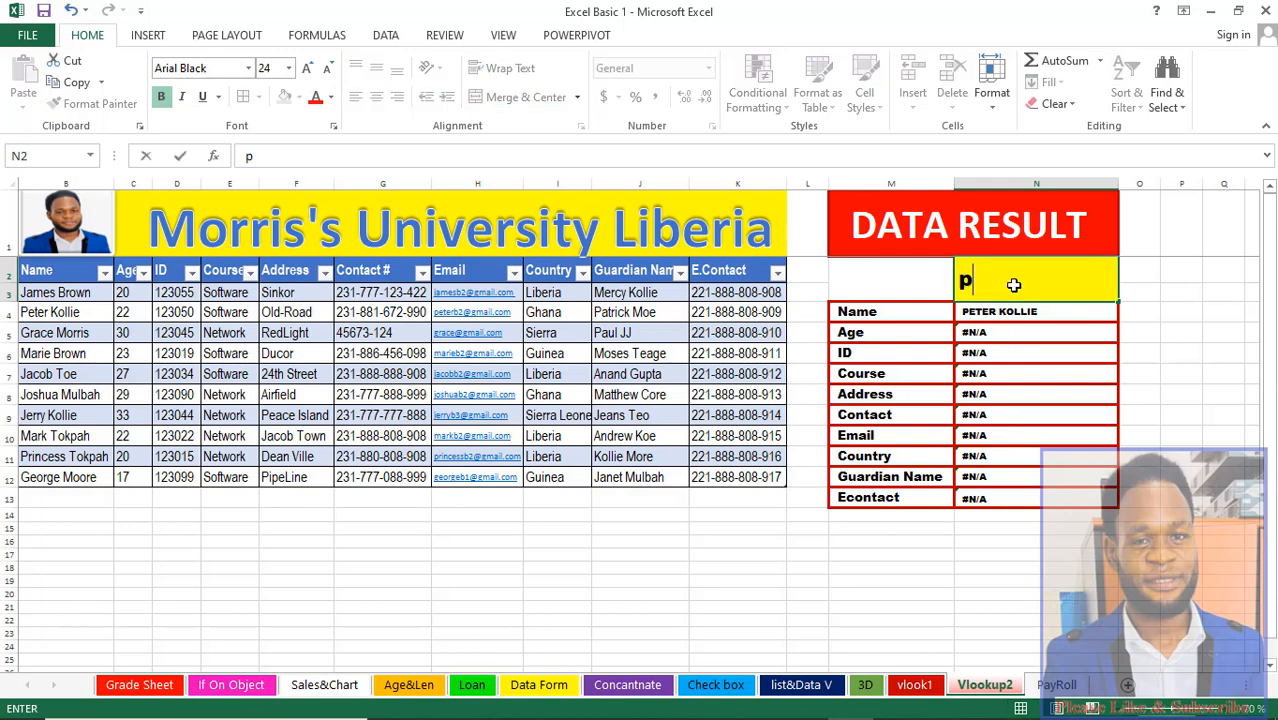
key("BackSpace")
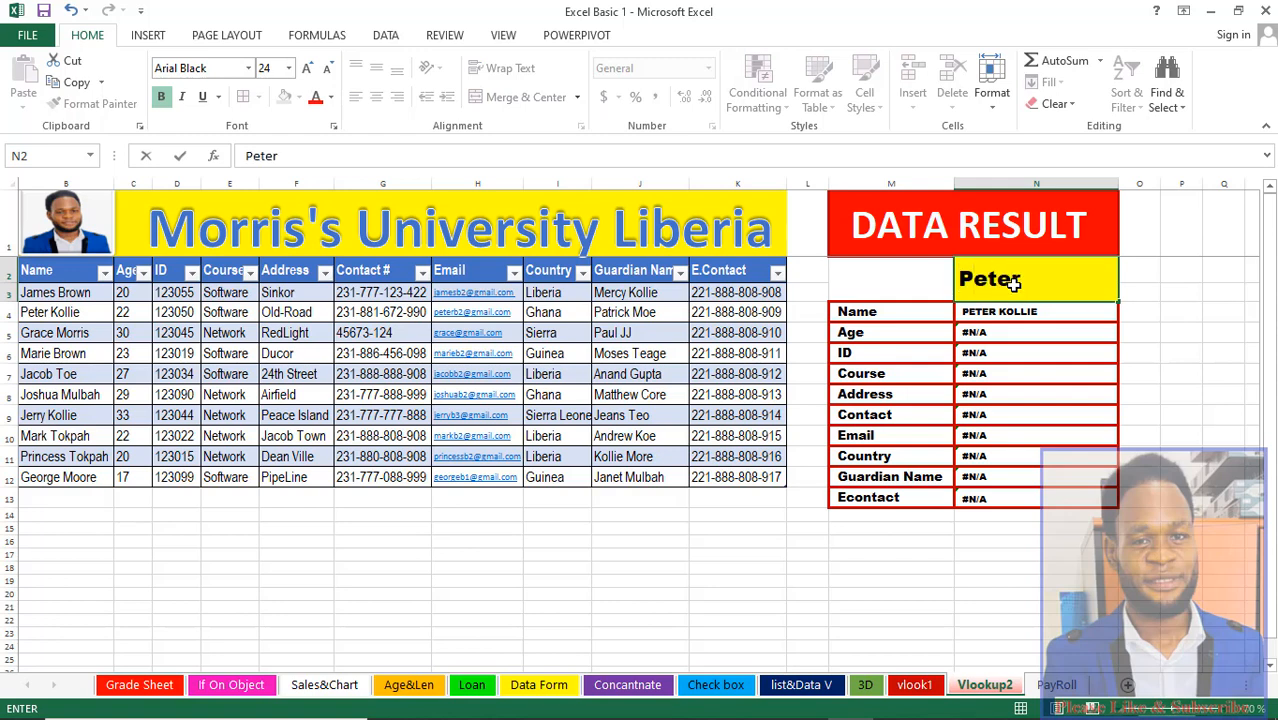
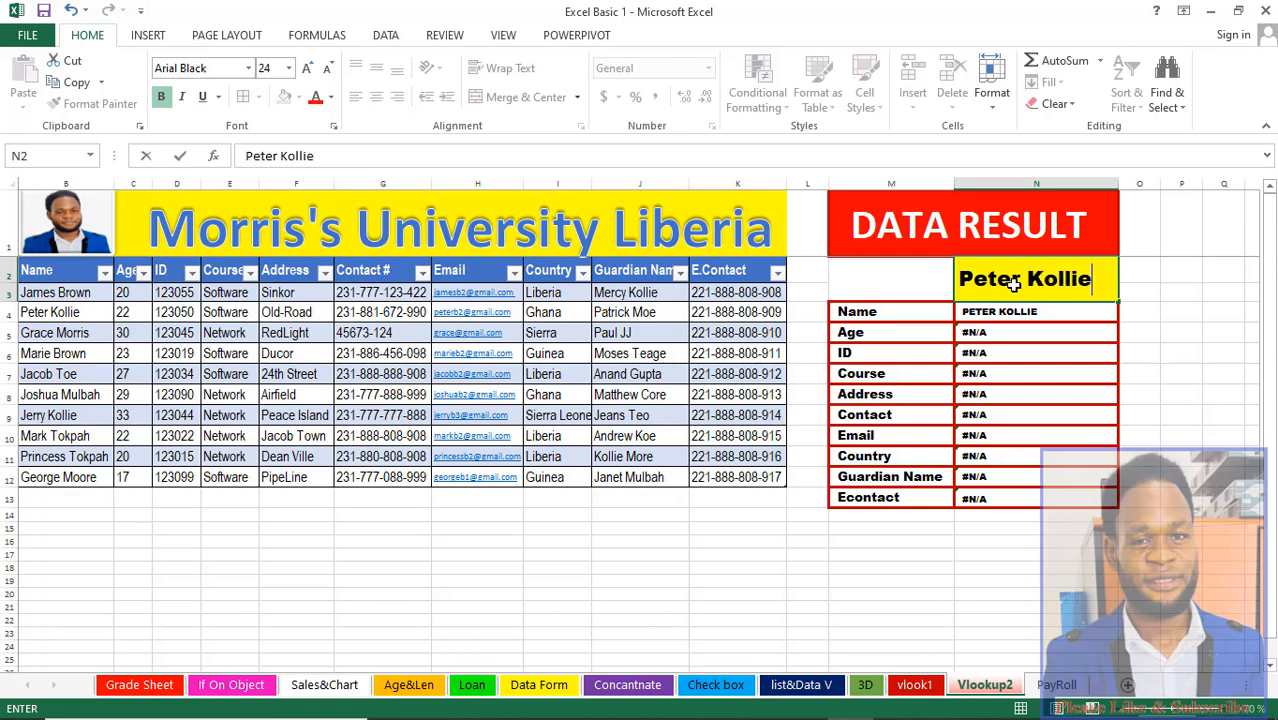
key("Return")
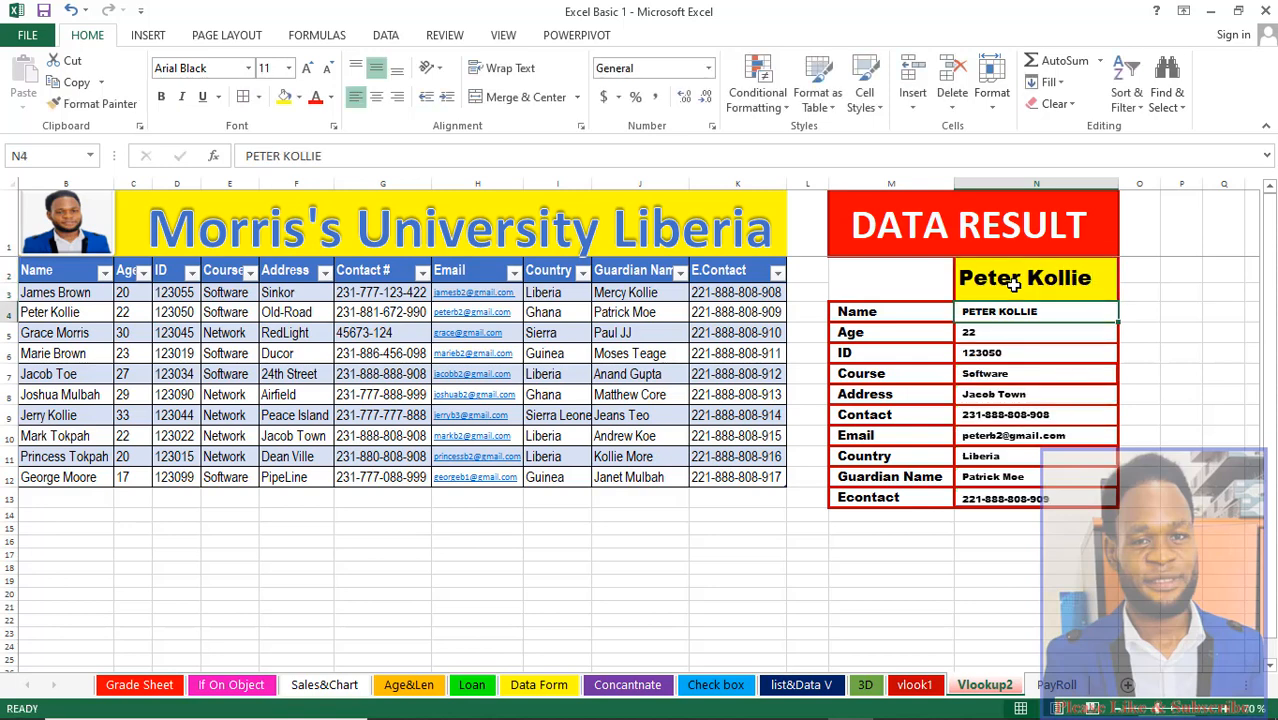
Step: Review the VLOOKUP formulas in the Data Result cells from Age down to Econtact
left_click(988, 336)
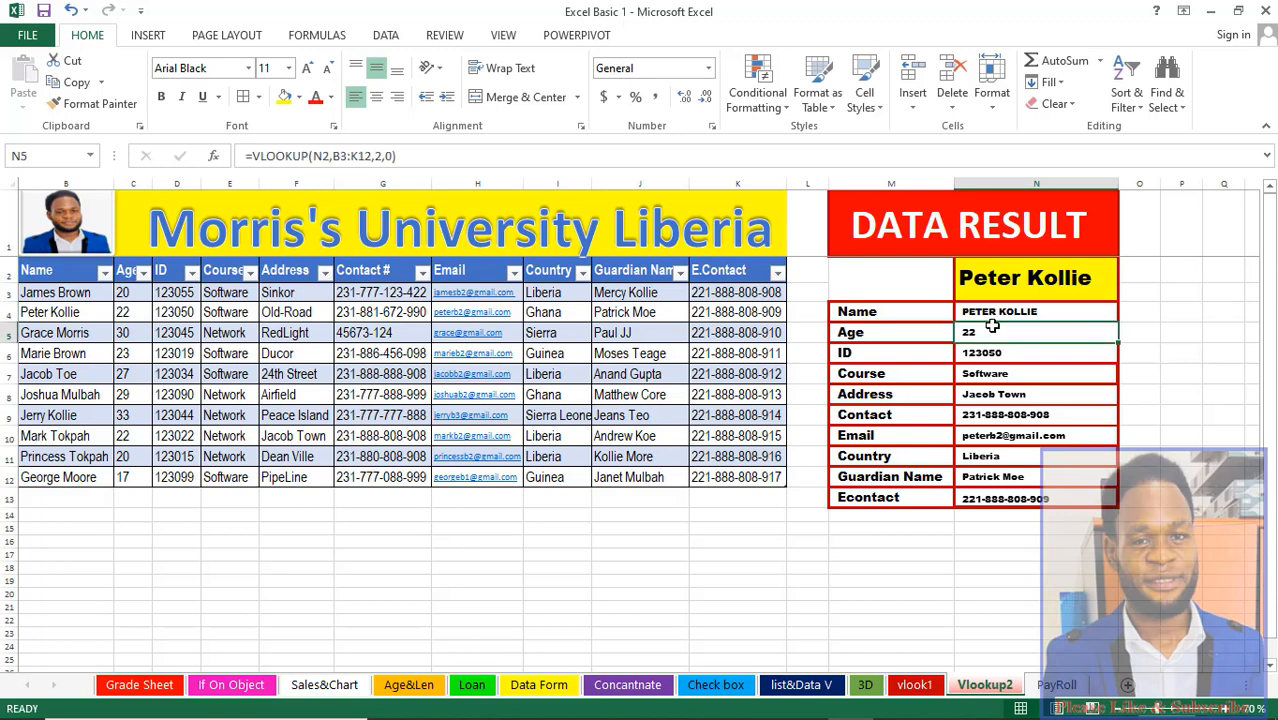
left_click(988, 352)
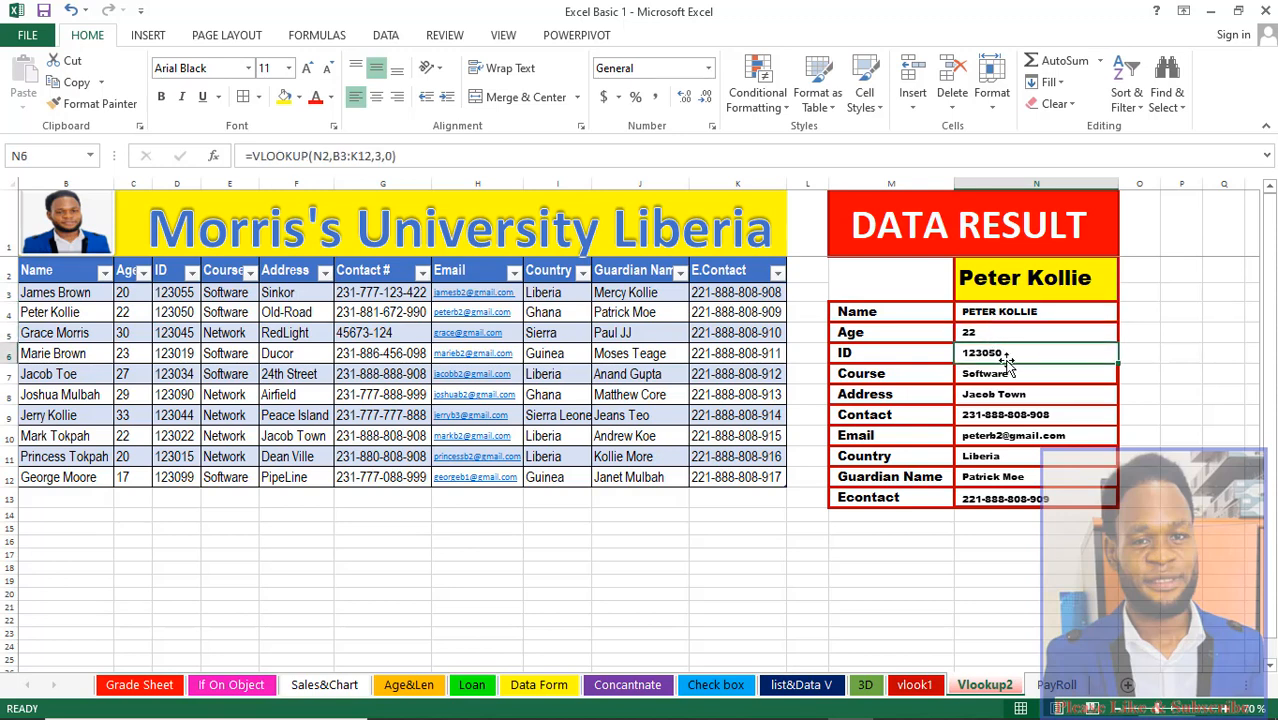
left_click(1004, 374)
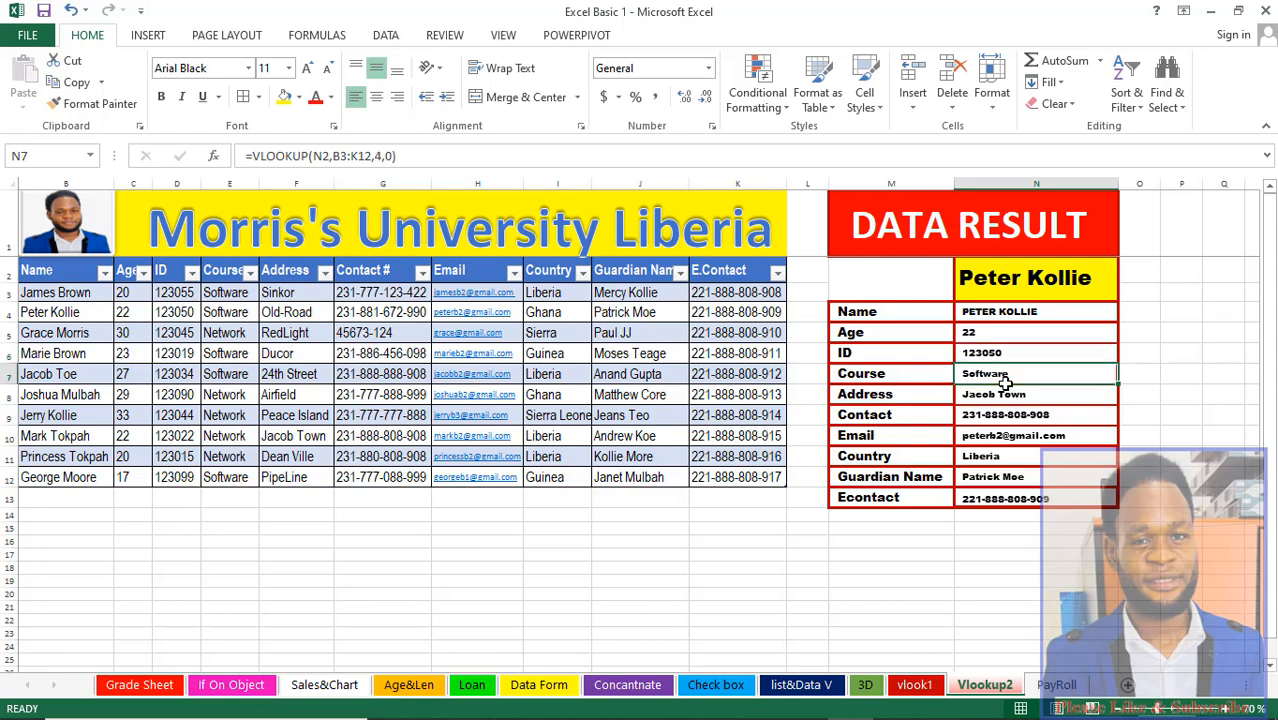
left_click(997, 396)
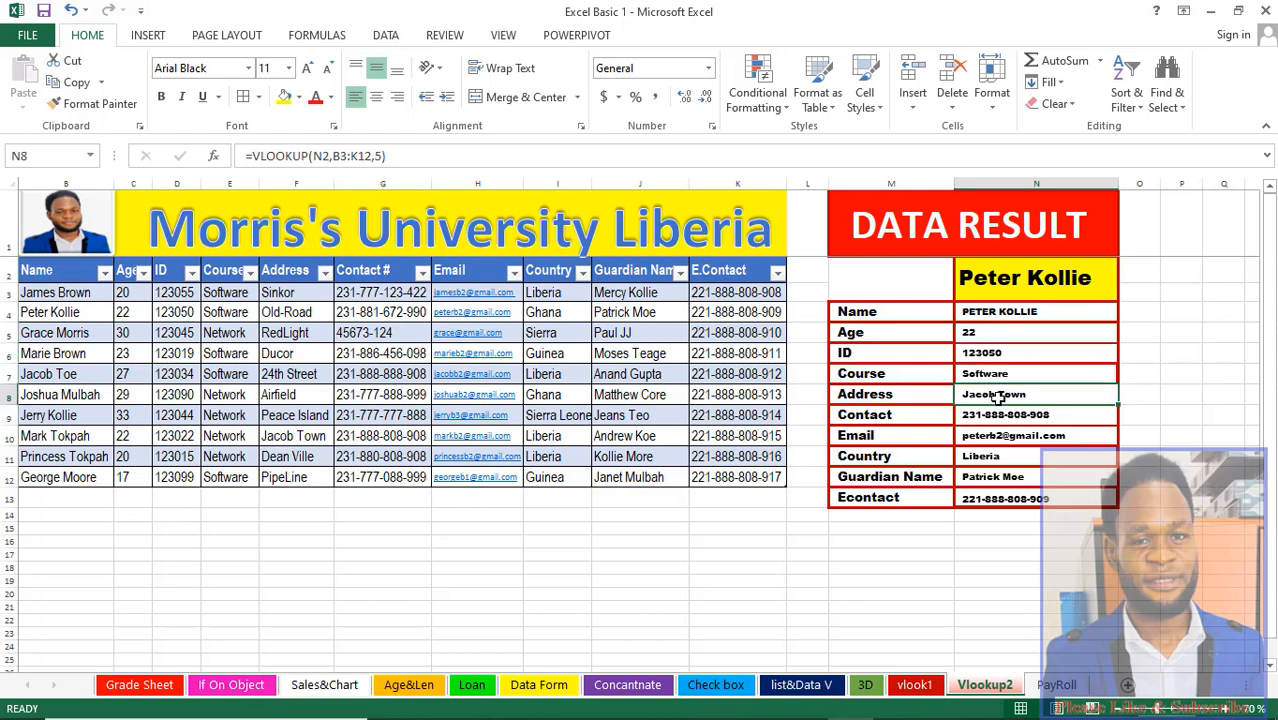
left_click(999, 414)
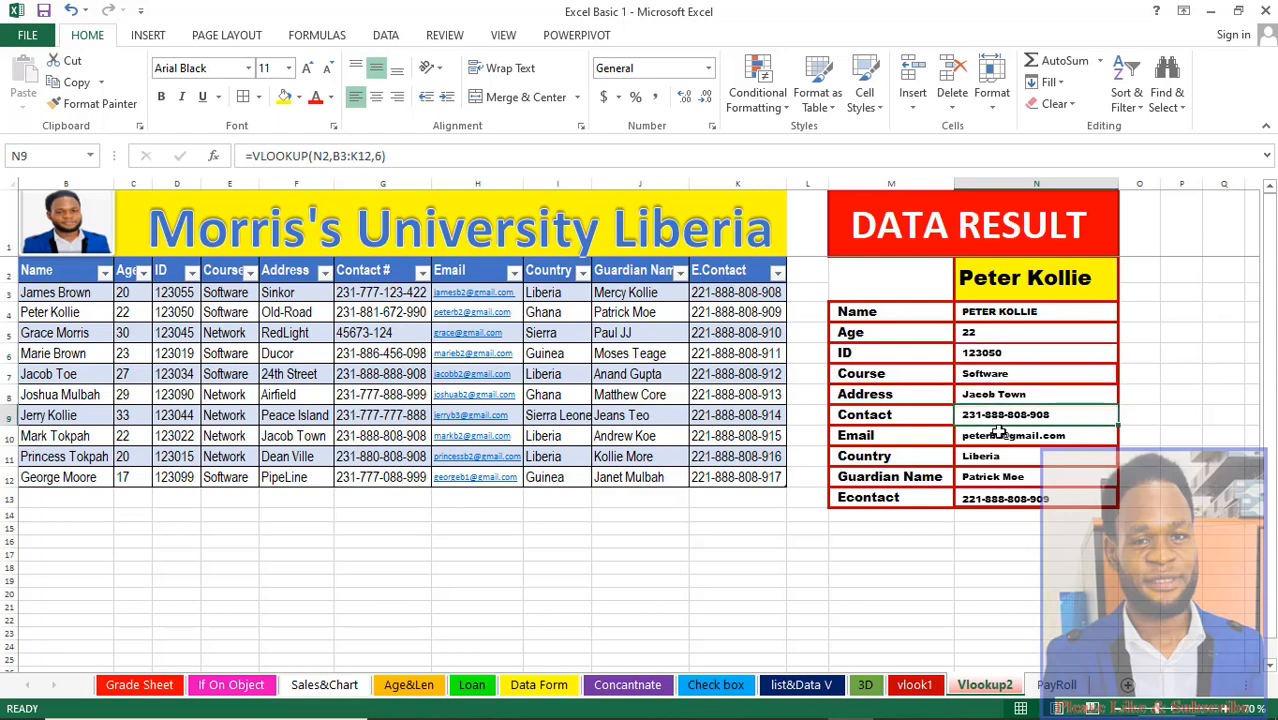
left_click(996, 436)
left_click(988, 457)
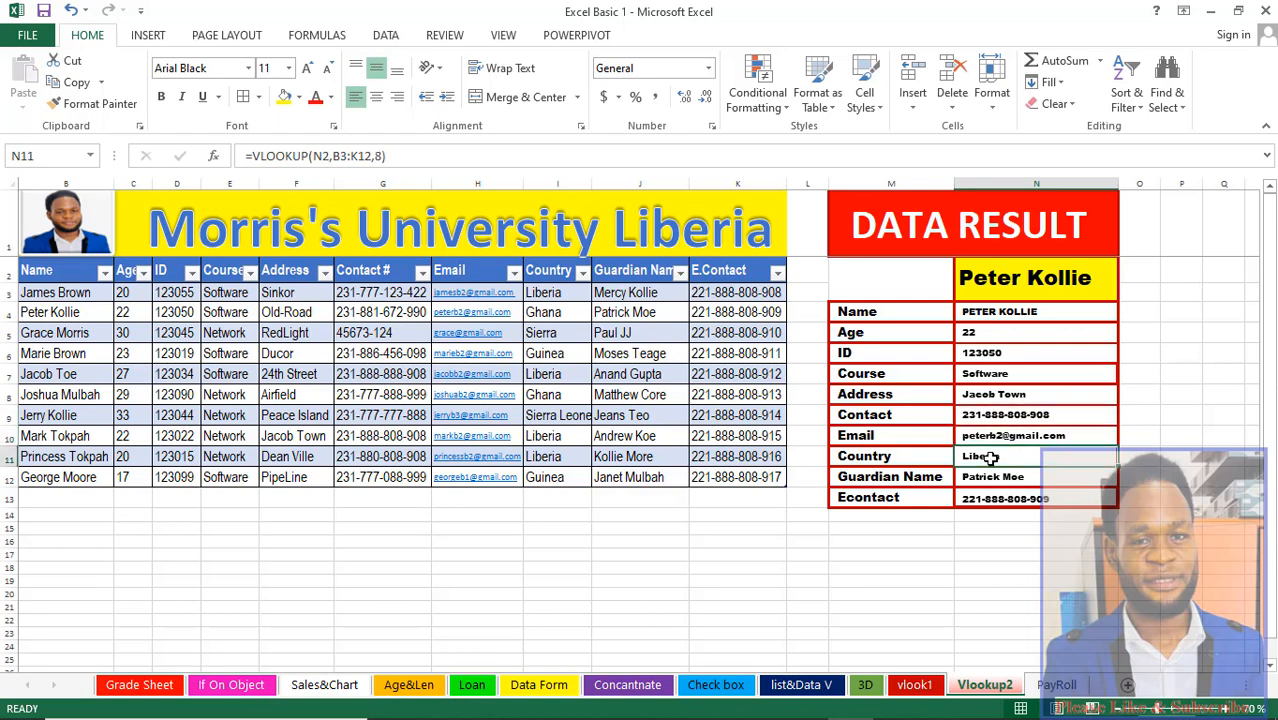
left_click(995, 478)
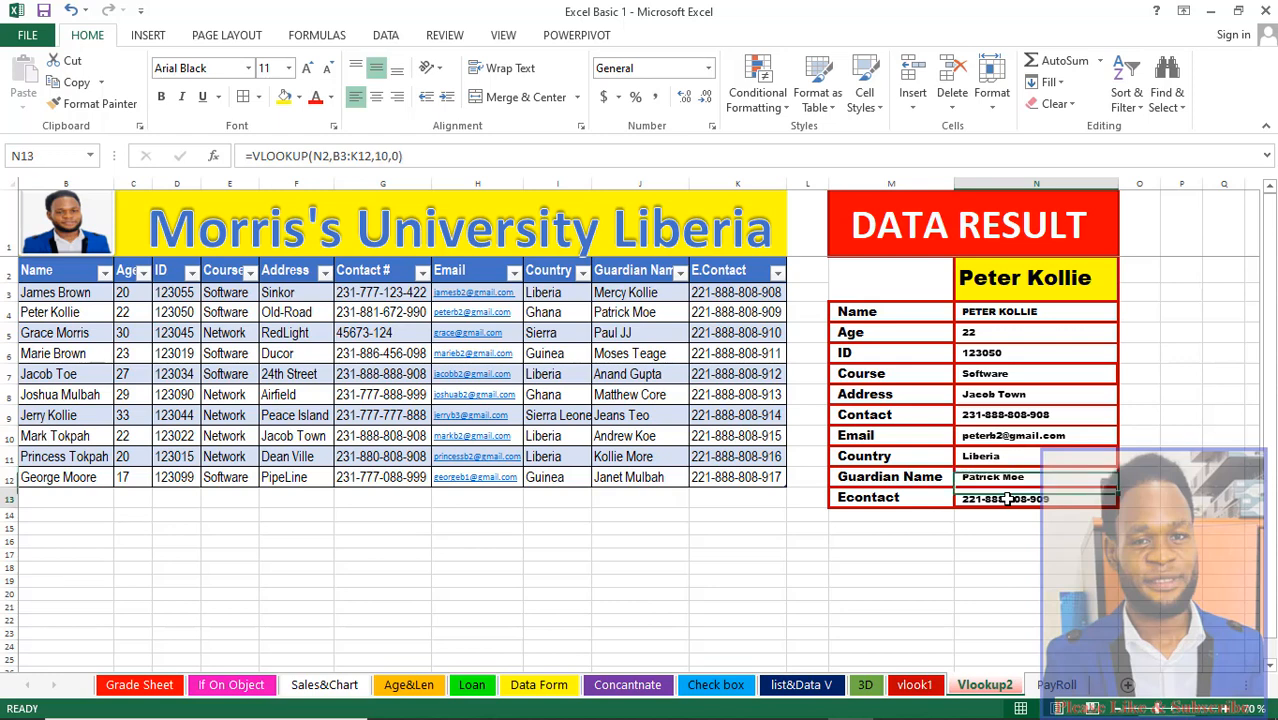
left_click(1007, 498)
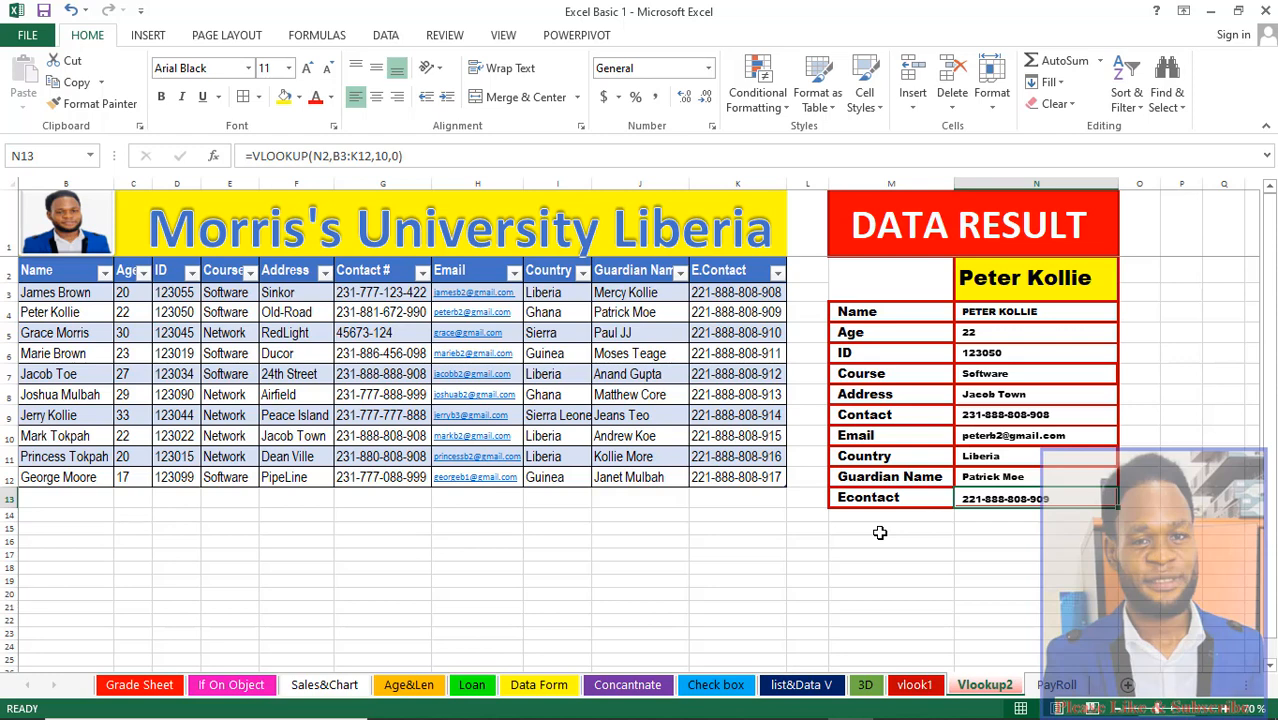
mouse_move(1022, 716)
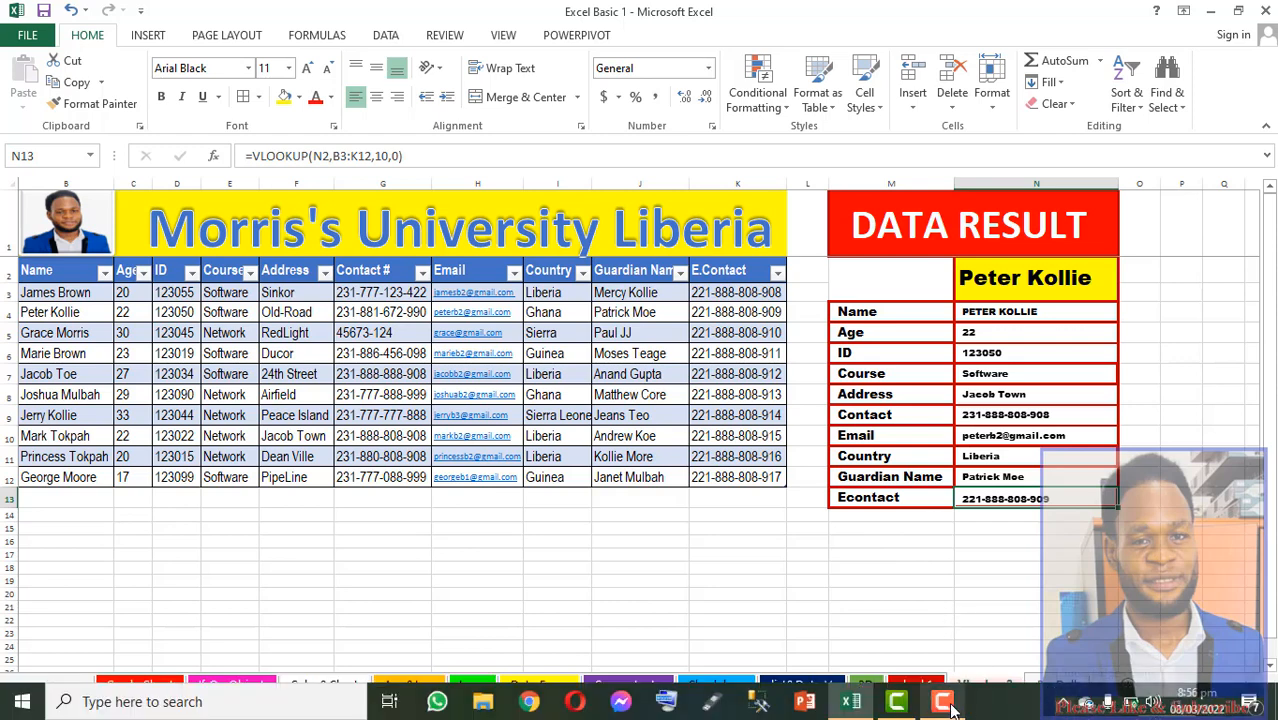
mouse_move(952, 707)
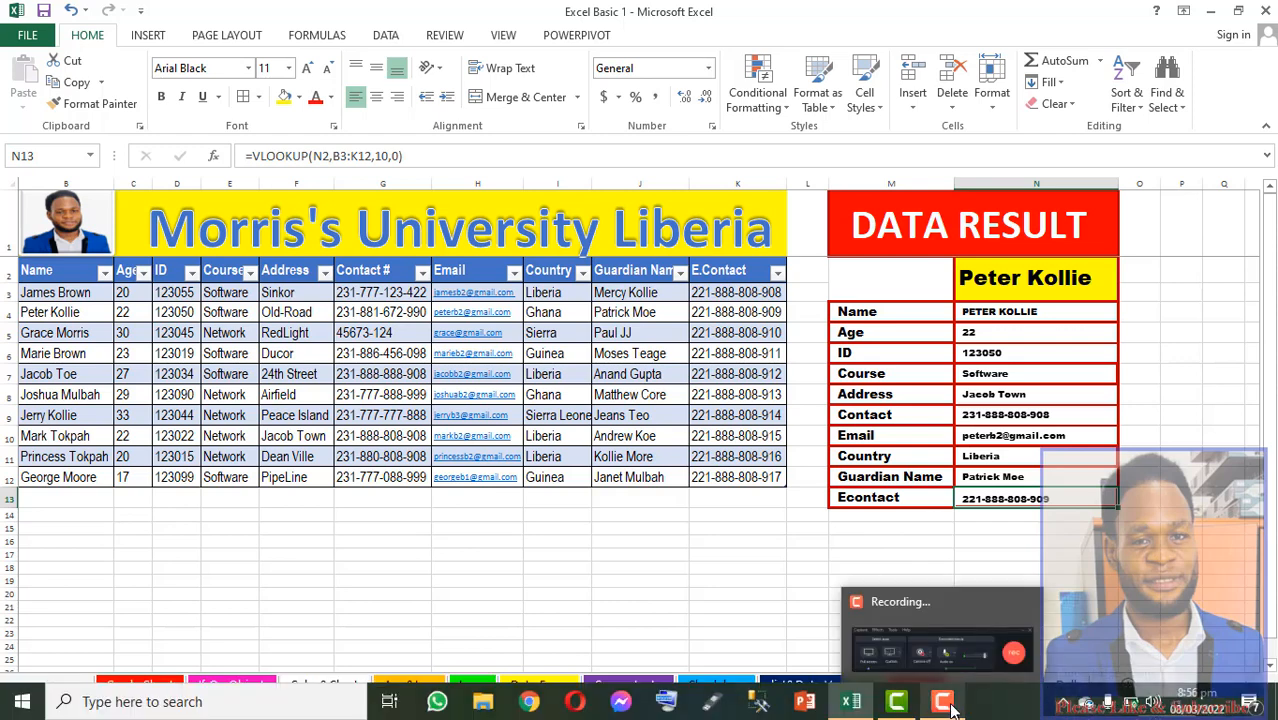